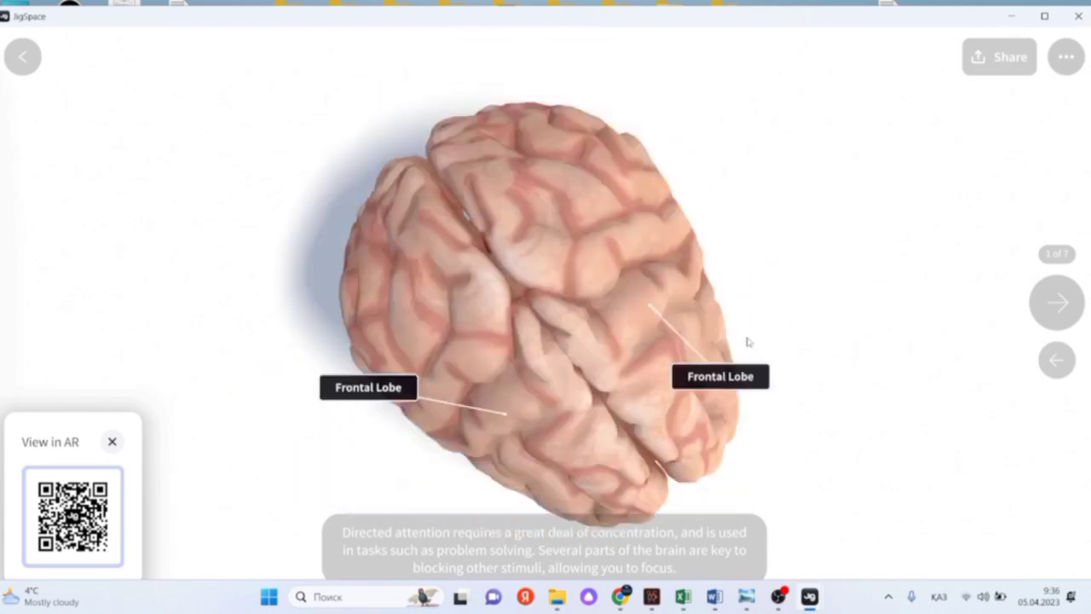
- Advance the brain jig through its lobes, inner cutaway, Basal Ganglia and attention steps into the bee jig
left_click(1055, 305)
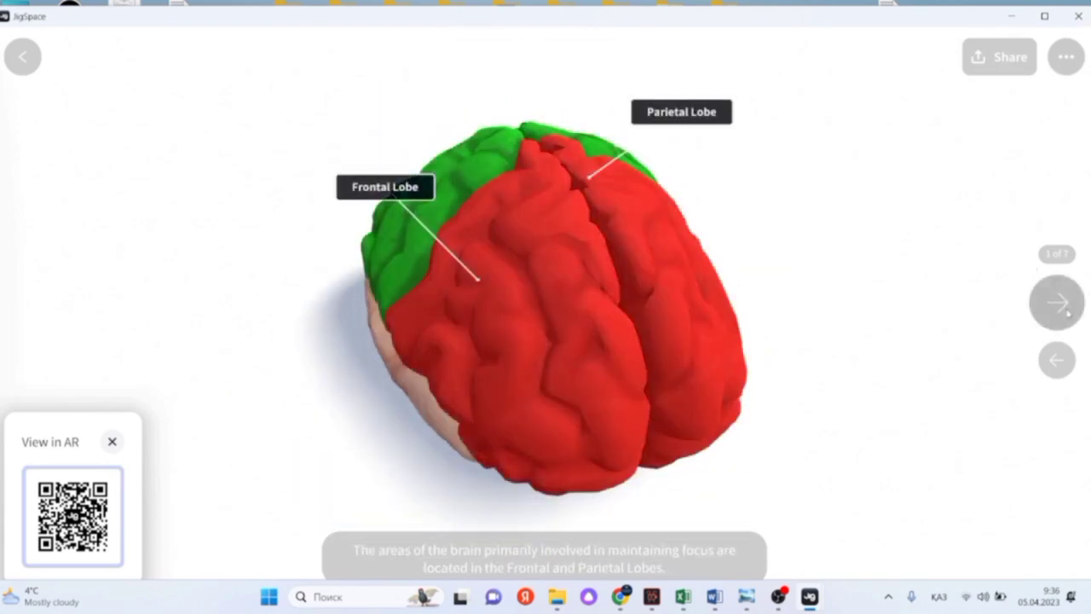
left_click(1055, 307)
left_click(1054, 312)
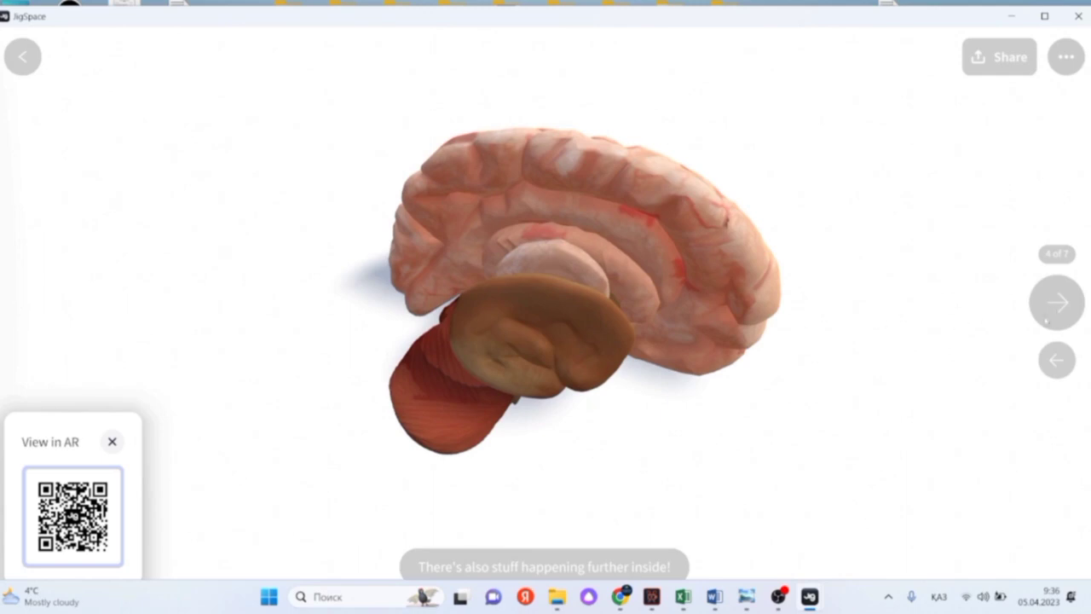
left_click(1049, 318)
left_click(1055, 318)
left_click(1062, 317)
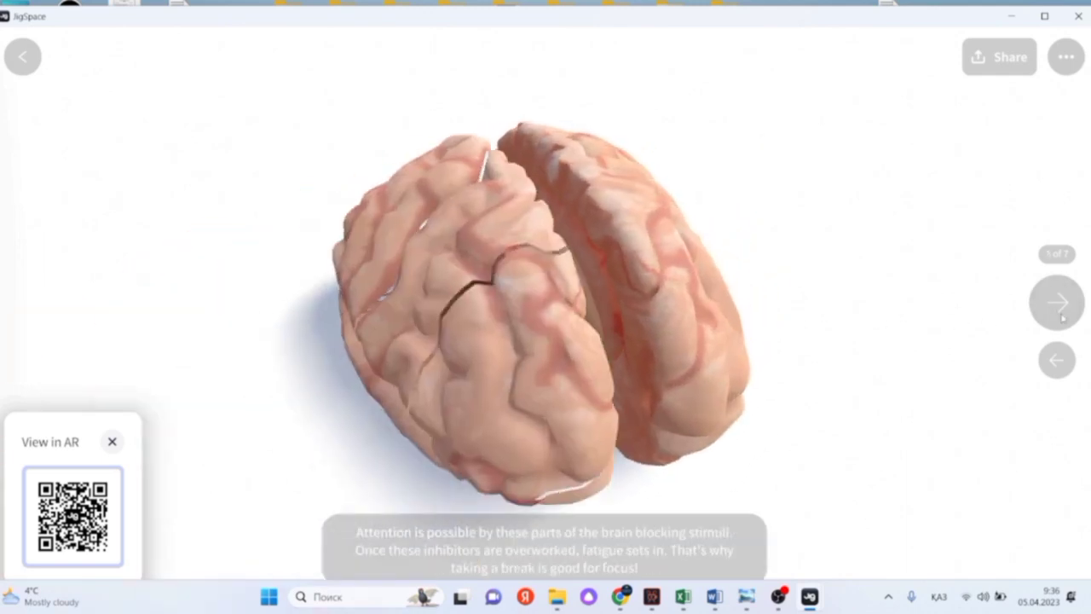
left_click(1057, 305)
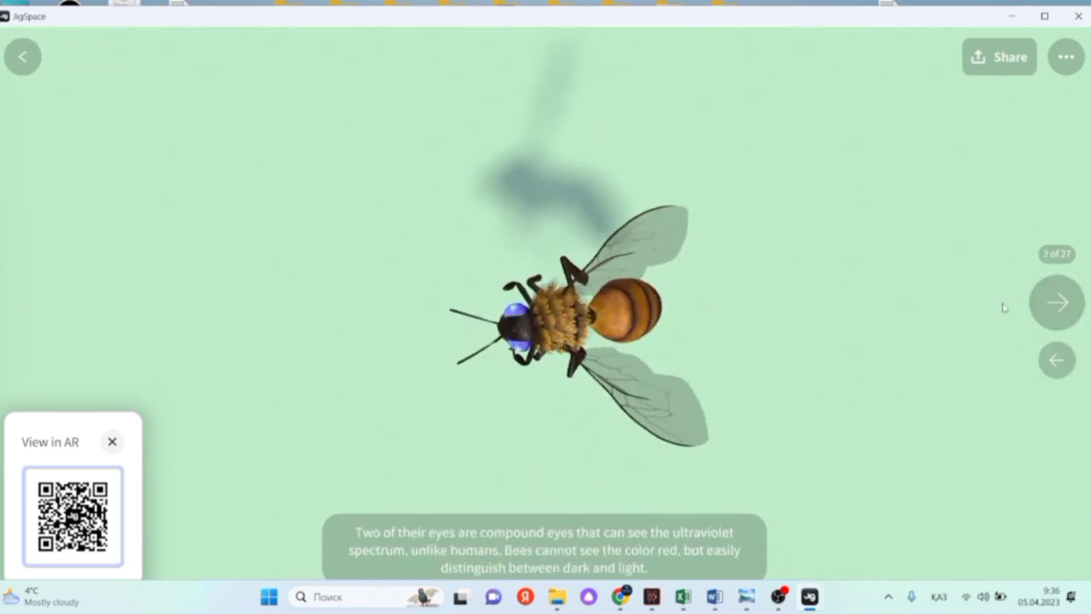
- Step the bee jig through the ocelli, antennae, proboscis, castes, drones and queen bee steps
left_click(1057, 303)
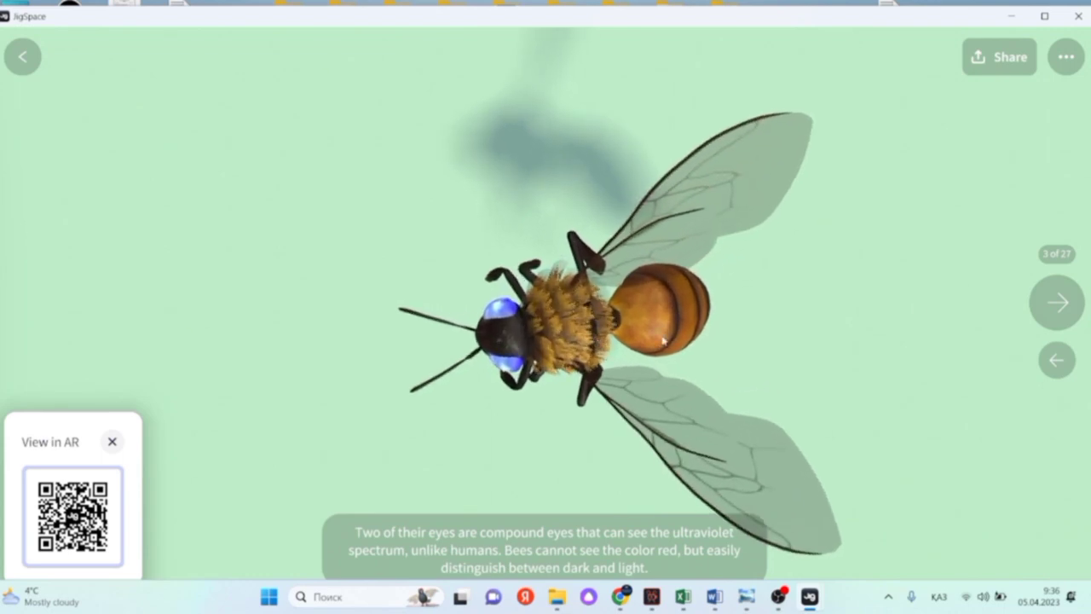
left_click(1057, 303)
left_click(1058, 303)
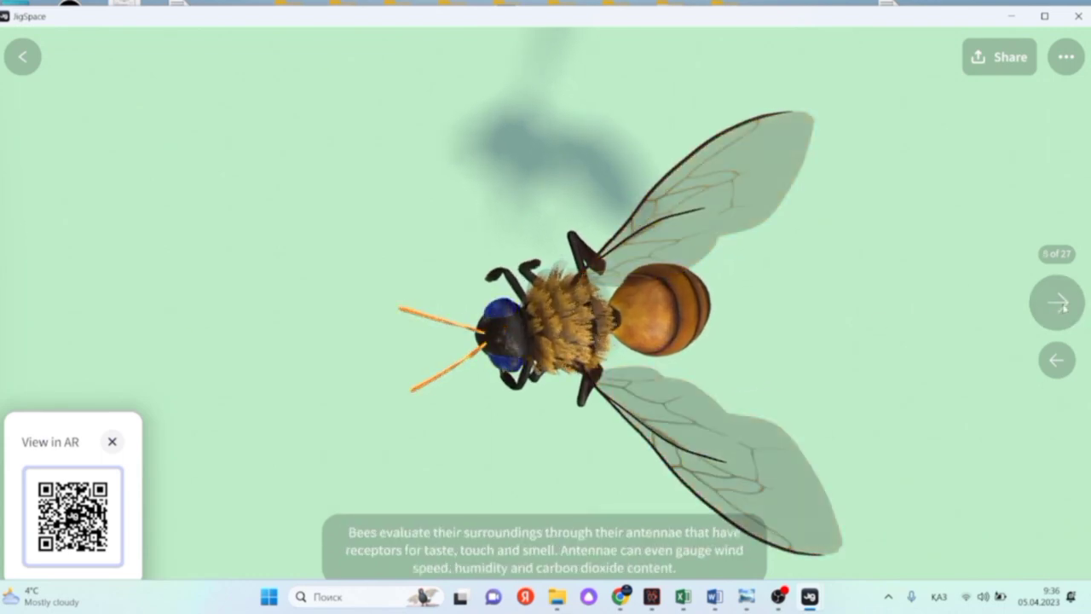
left_click(1061, 305)
left_click(1060, 305)
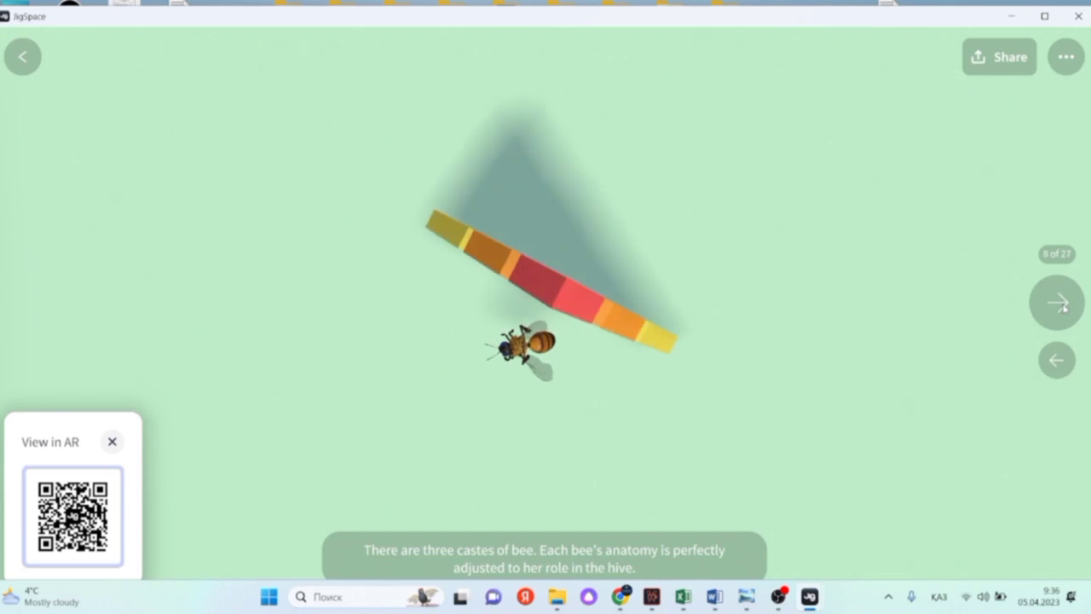
left_click(1061, 305)
left_click(1061, 305)
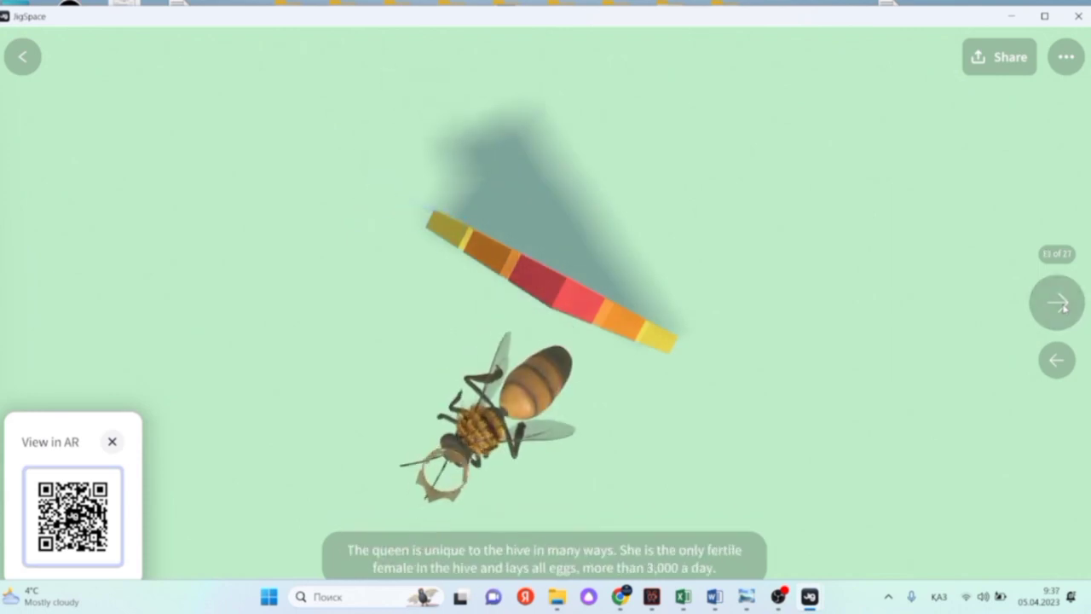
- Continue through the lily pollination, butterfly, water lily, cocoa and bee protection steps past step 27
left_click(1061, 305)
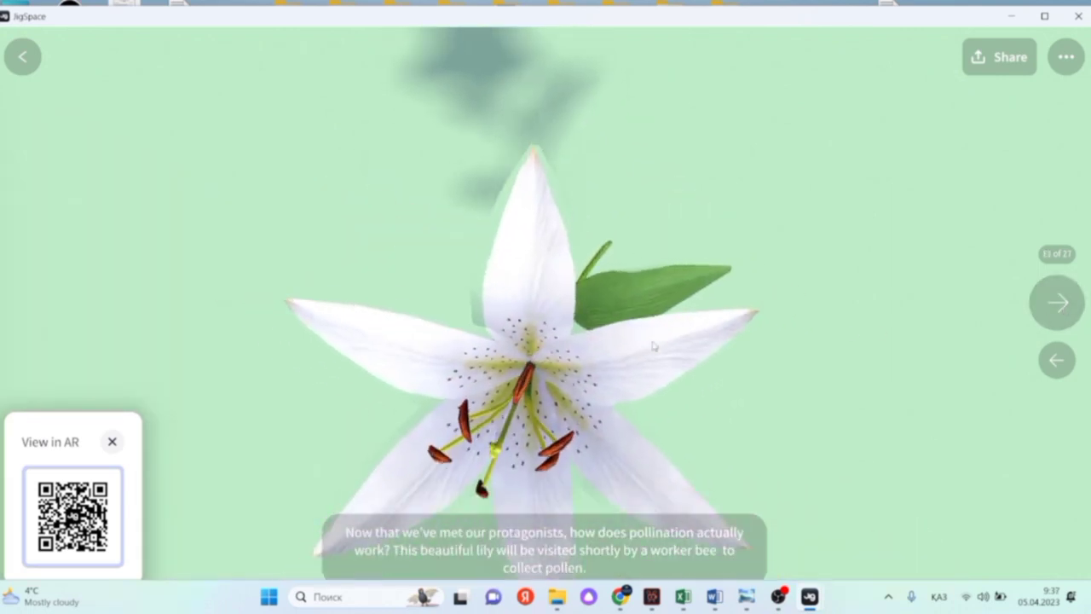
left_click(1061, 305)
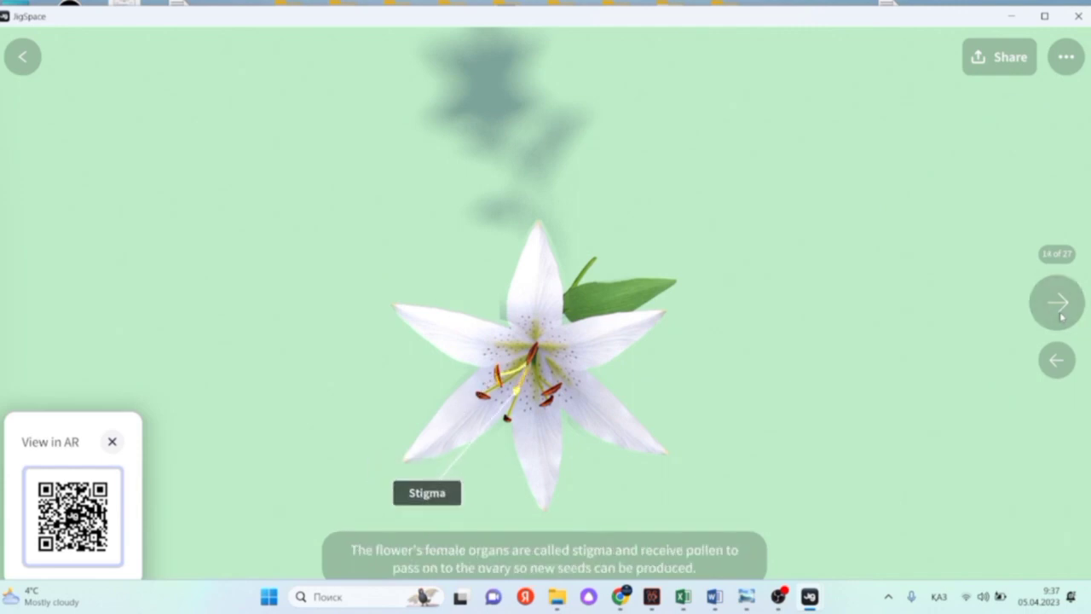
left_click(1062, 305)
left_click(1062, 305)
left_click(1061, 316)
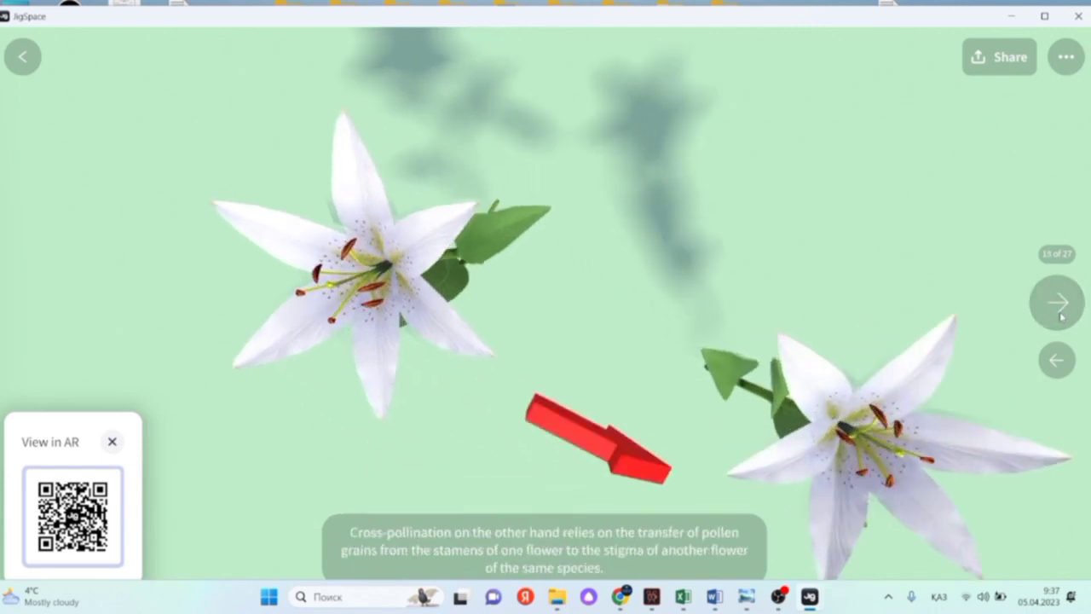
left_click(1061, 316)
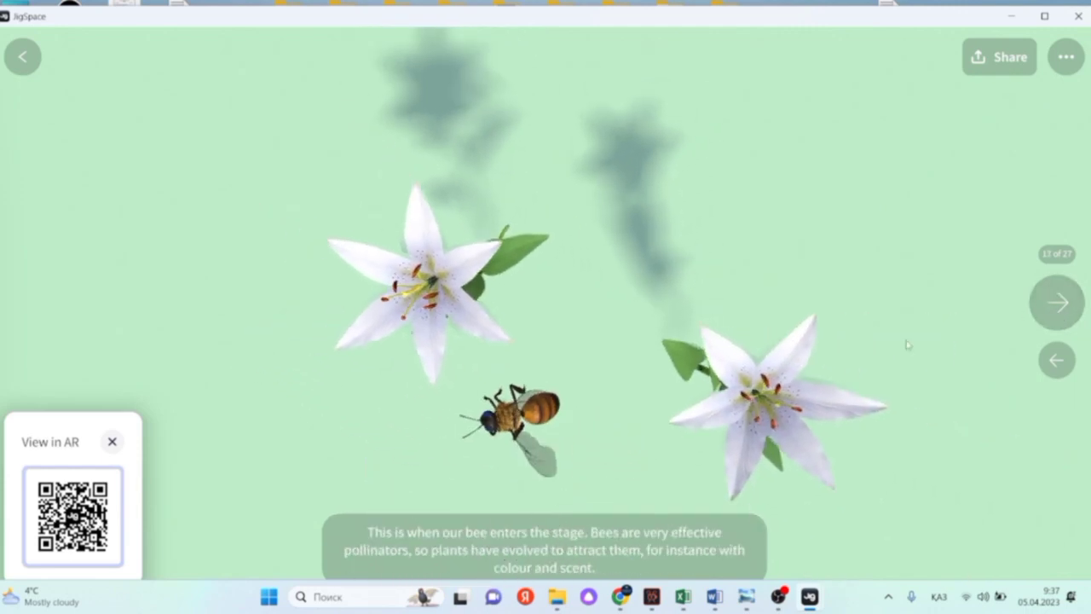
left_click(1072, 304)
left_click(1071, 307)
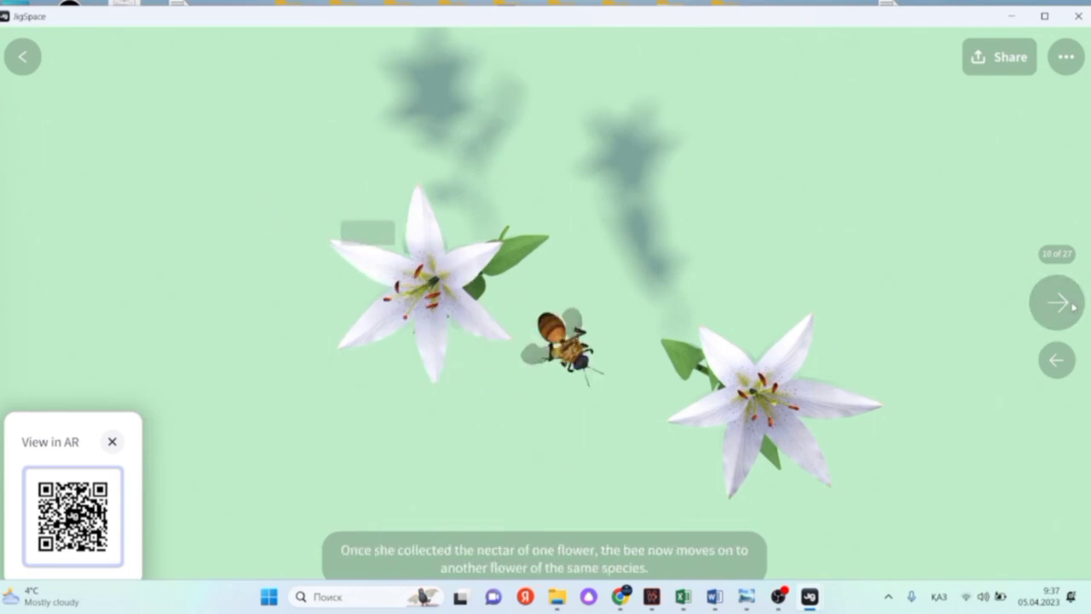
left_click(1072, 307)
left_click(1072, 307)
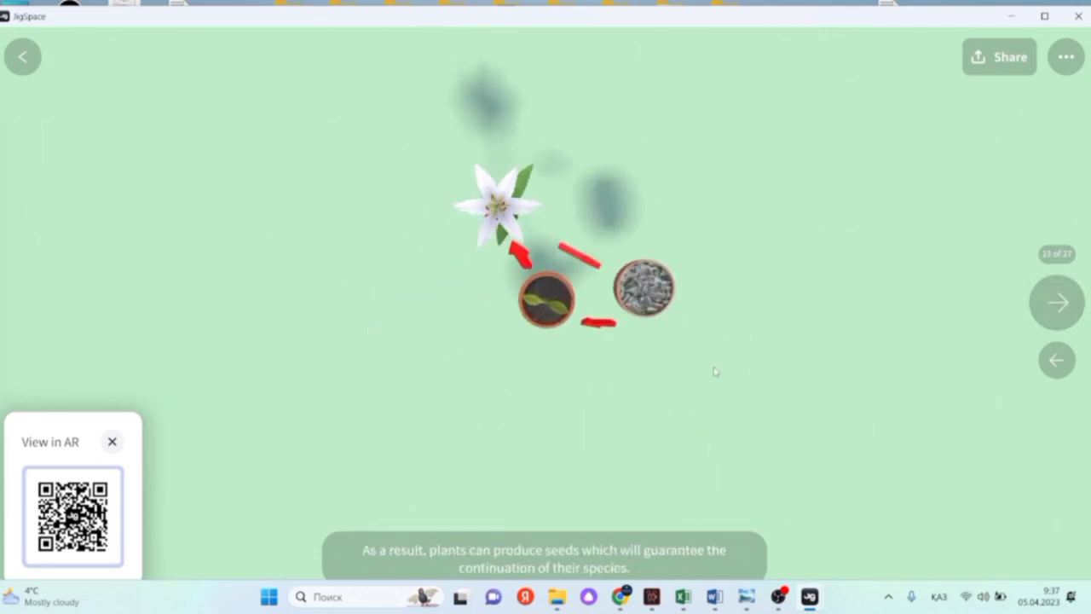
left_click(1064, 324)
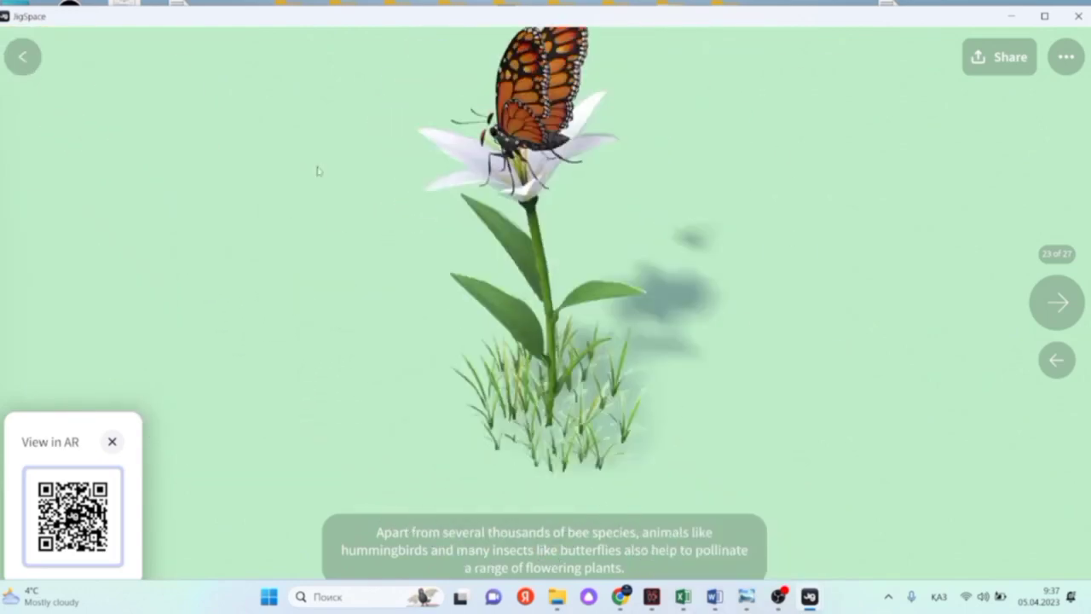
left_click(1057, 302)
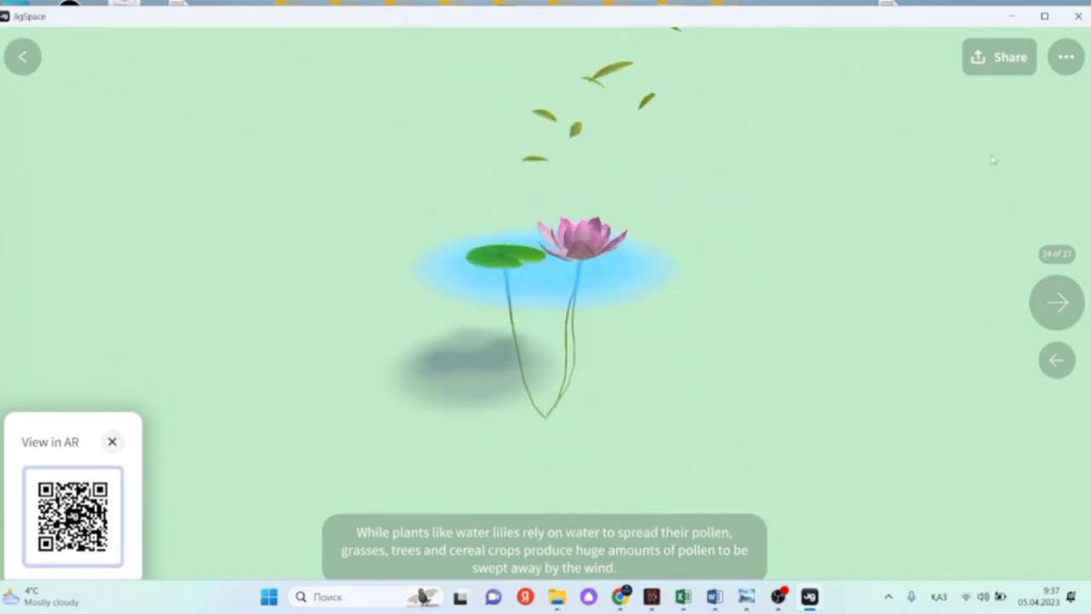
left_click(1058, 303)
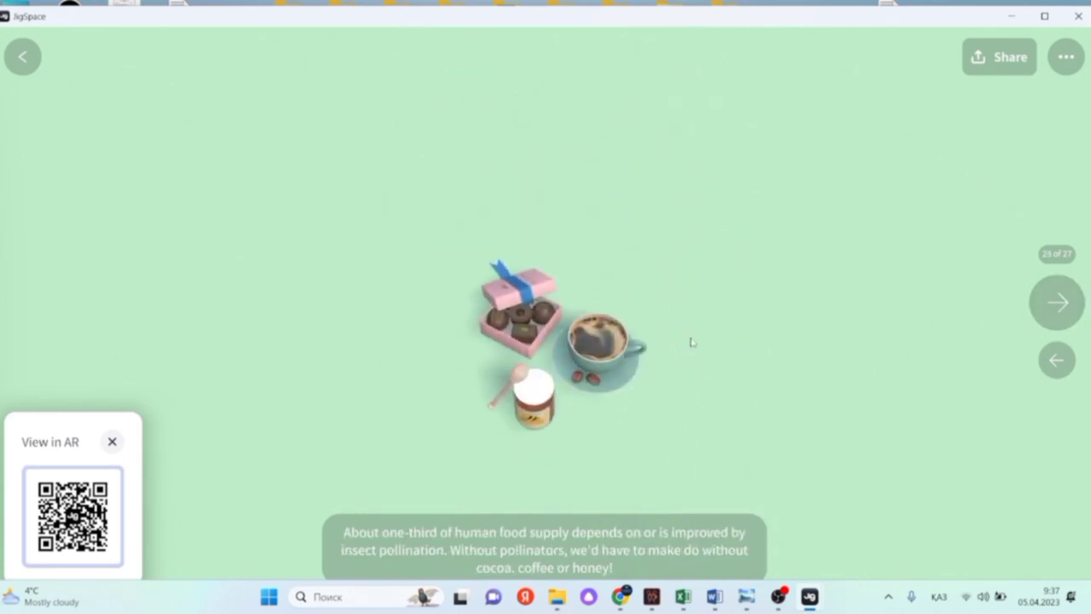
left_click(1057, 303)
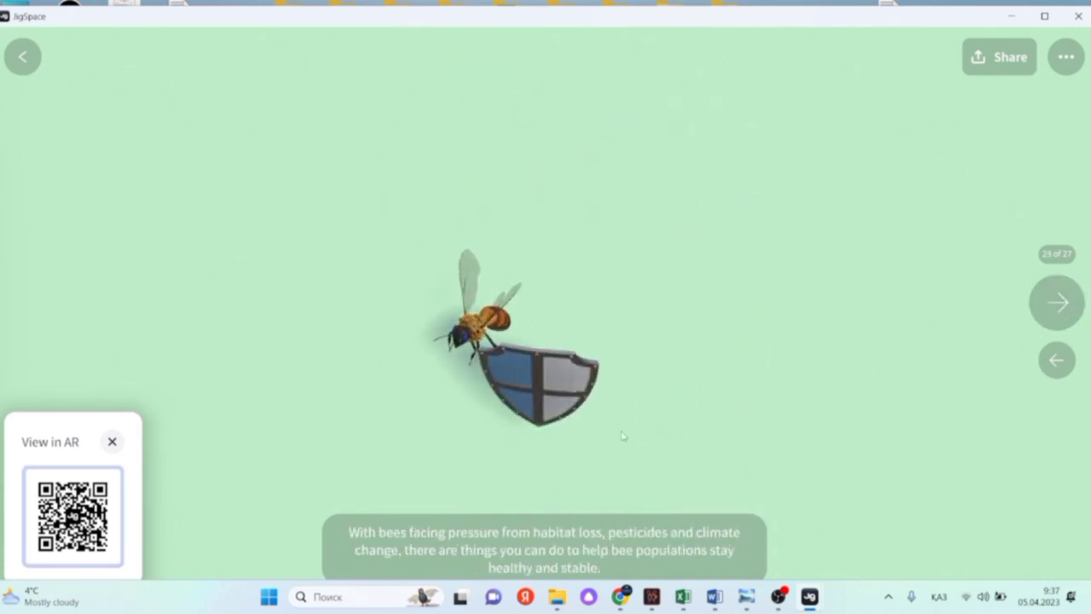
left_click(1057, 303)
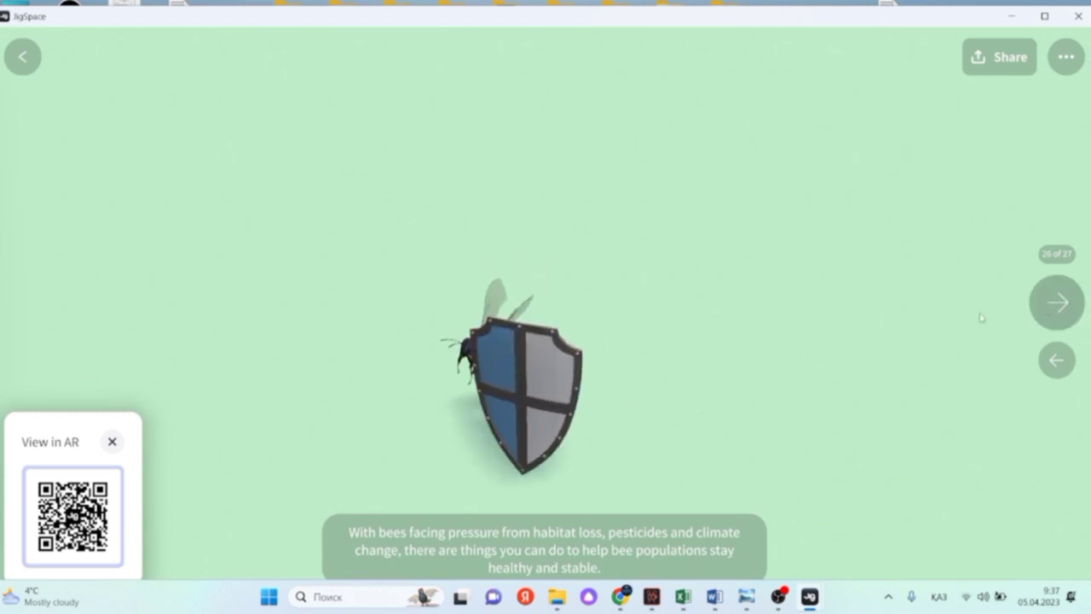
left_click(1062, 312)
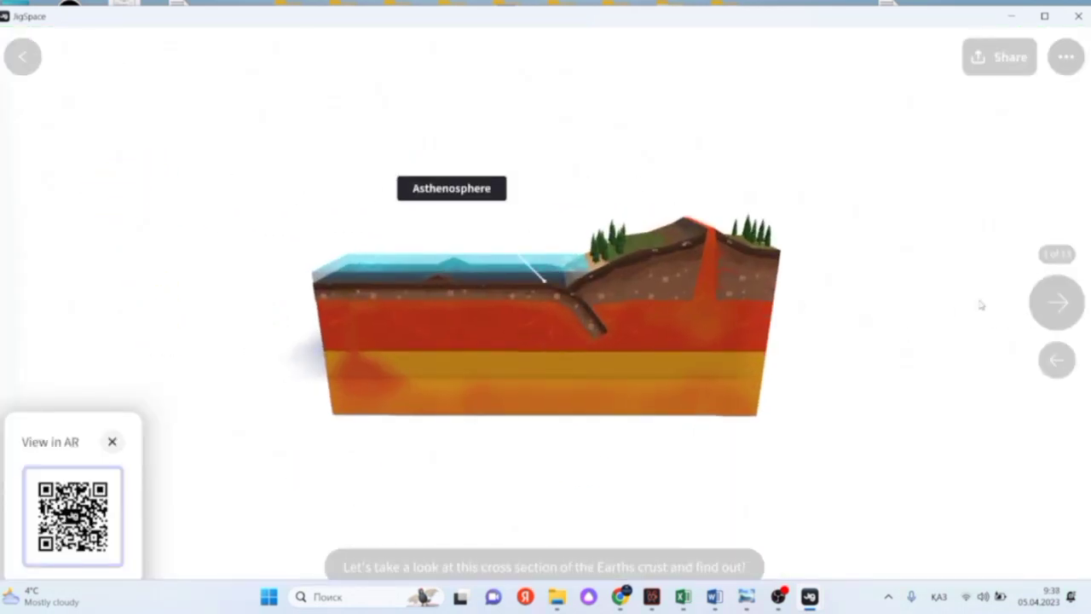
- Advance the Earth crust jig through lithosphere, convergent boundary, convection and volcanic eruption steps to the heart jig
left_click(1059, 309)
left_click(1062, 315)
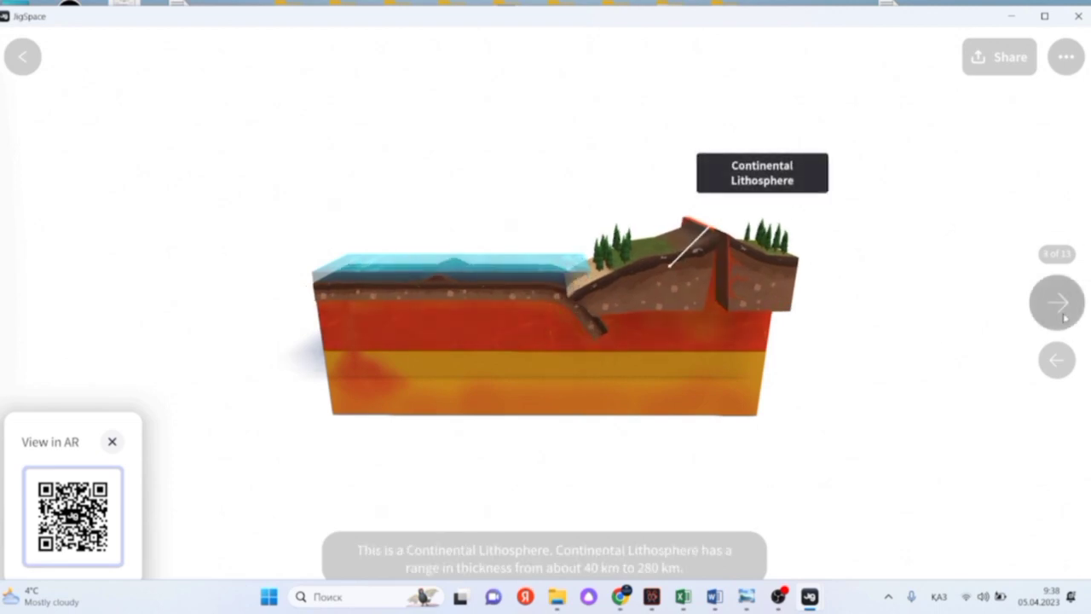
left_click(1062, 316)
left_click(1061, 315)
left_click(1064, 316)
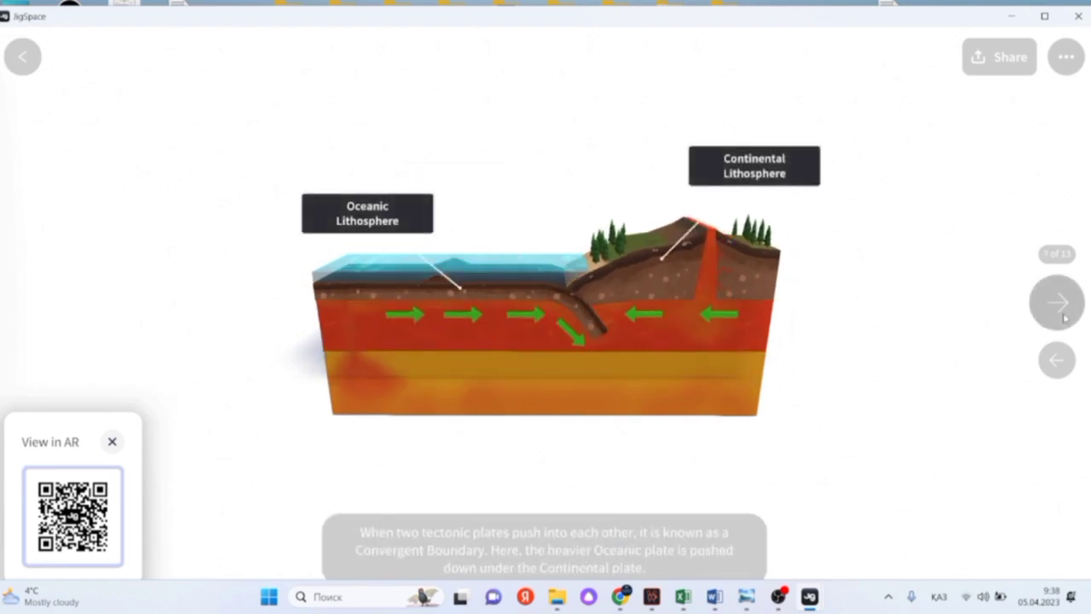
left_click(1063, 317)
left_click(1063, 316)
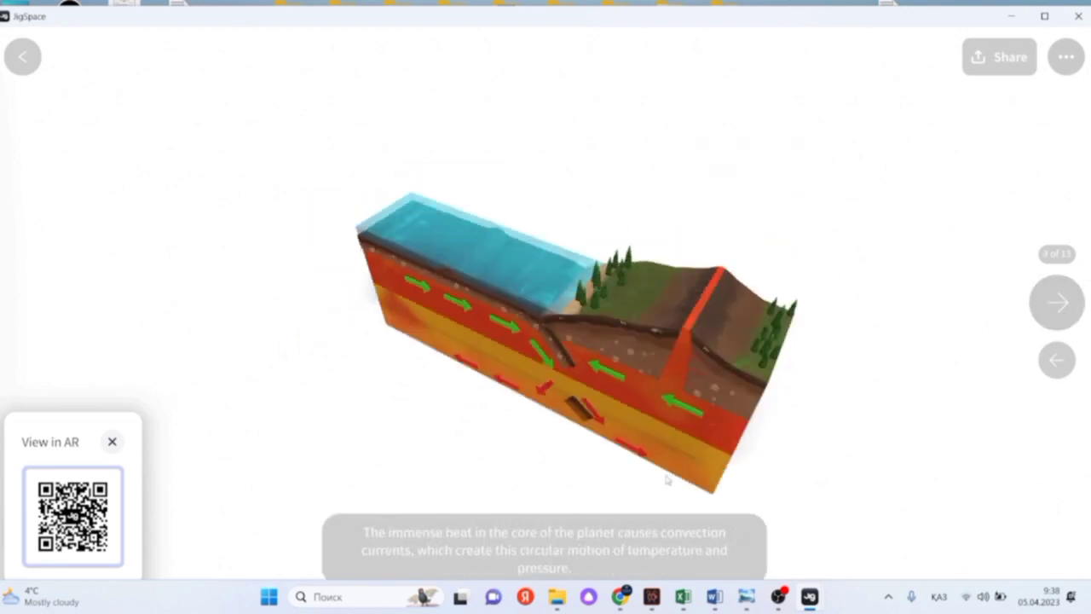
left_click(1062, 301)
left_click(1061, 301)
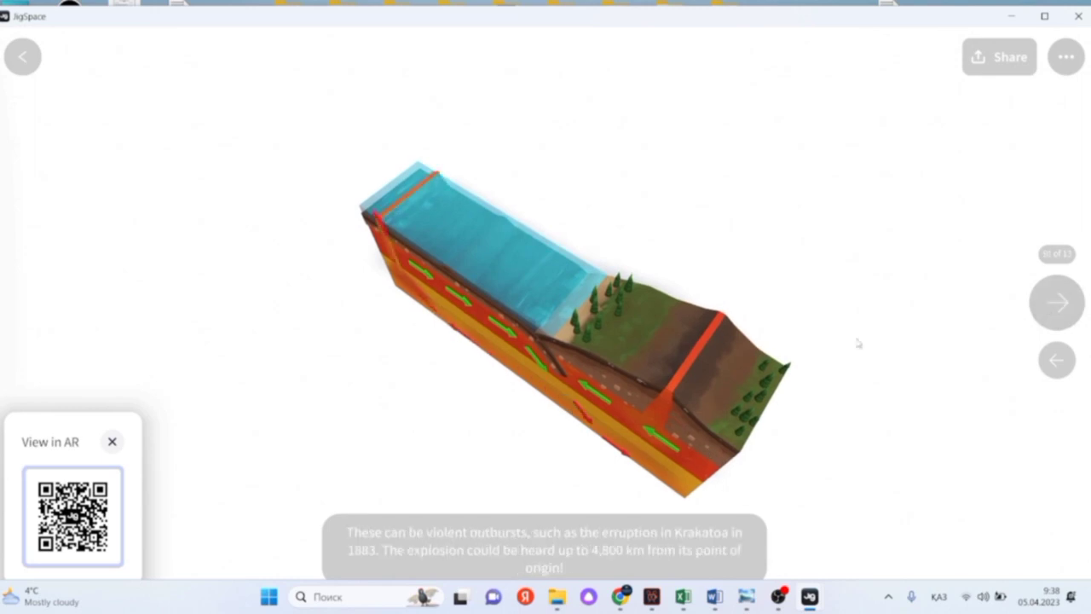
left_click(1057, 302)
left_click(1057, 302)
left_click(22, 57)
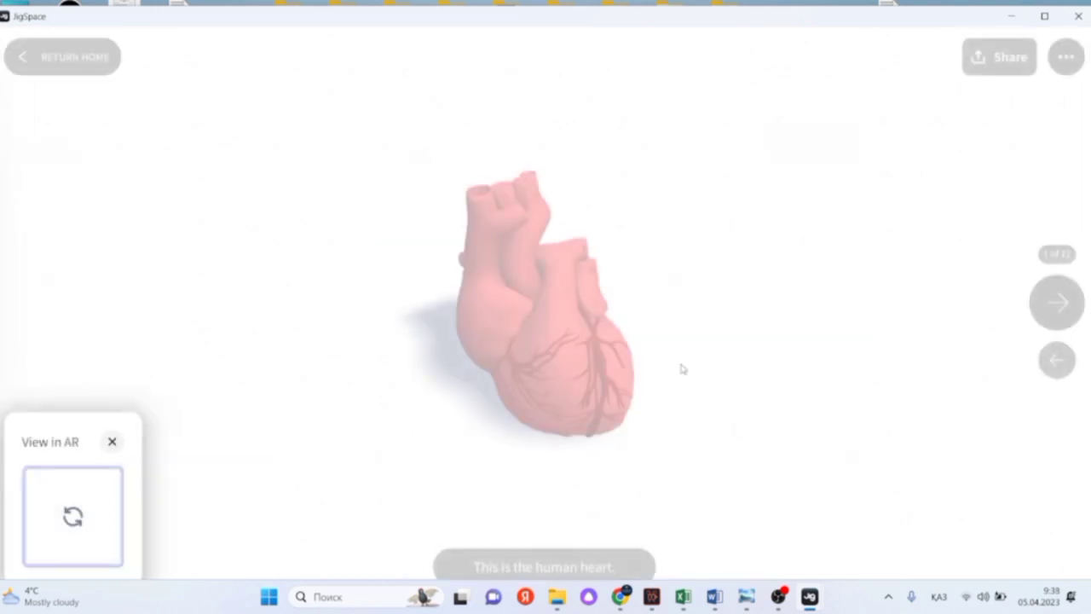
- Step the heart jig through coronary arteries, plaque, catheter, balloon, stent and removal, looping back to the start
left_click(1062, 303)
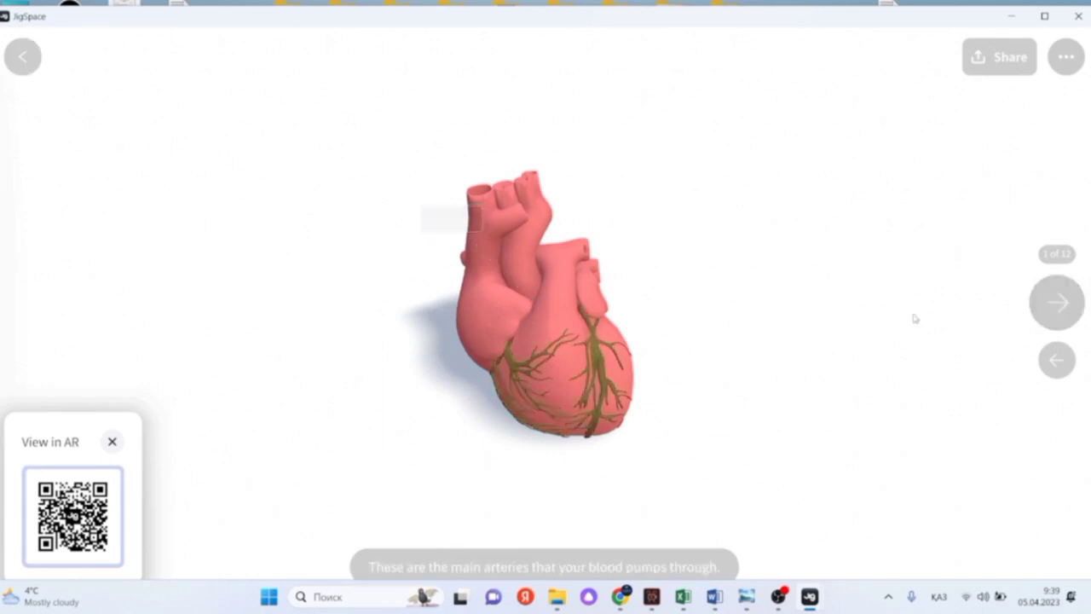
left_click(1063, 309)
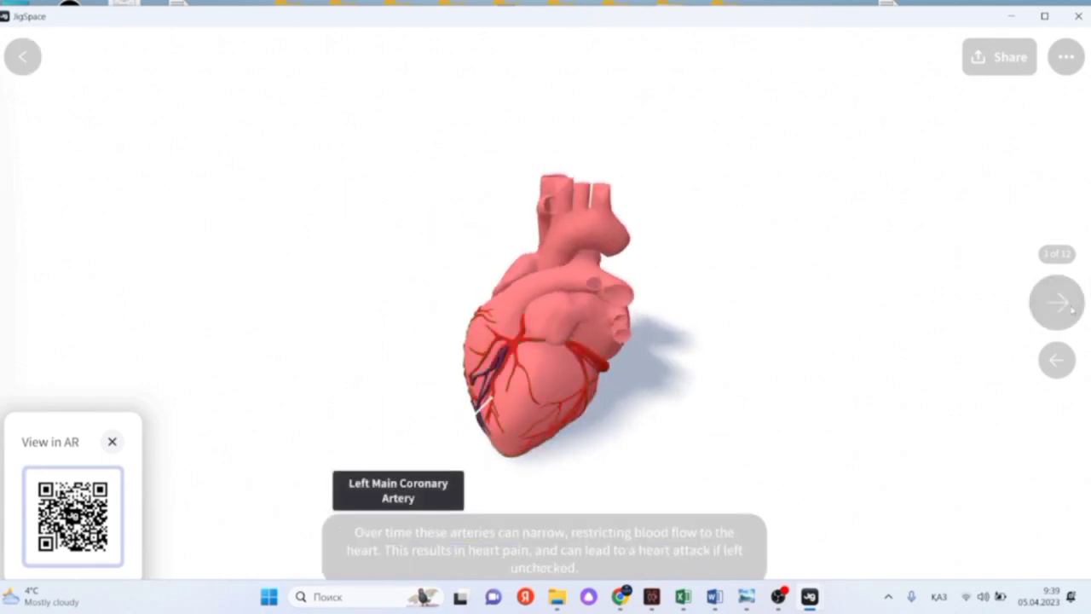
left_click(1063, 309)
left_click(1071, 311)
left_click(1073, 310)
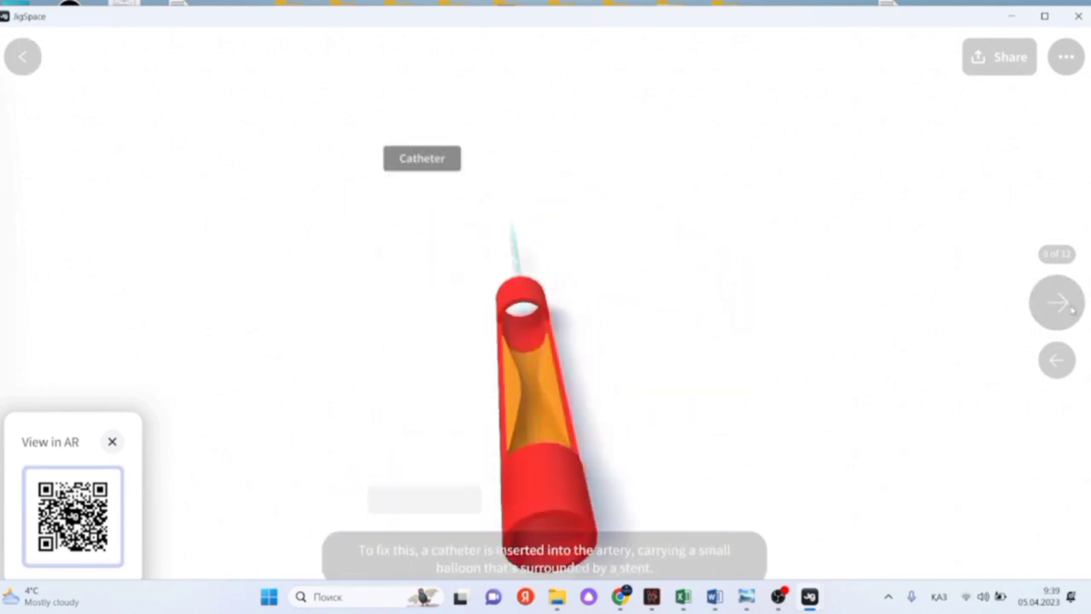
left_click(1072, 310)
left_click(1073, 310)
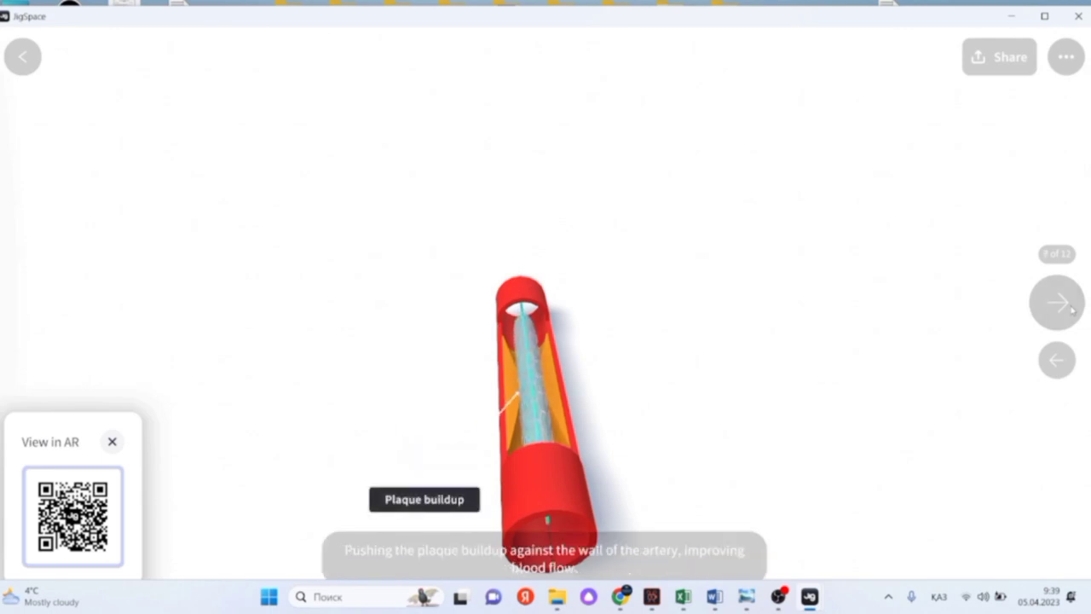
left_click(1071, 311)
left_click(1068, 316)
left_click(1068, 316)
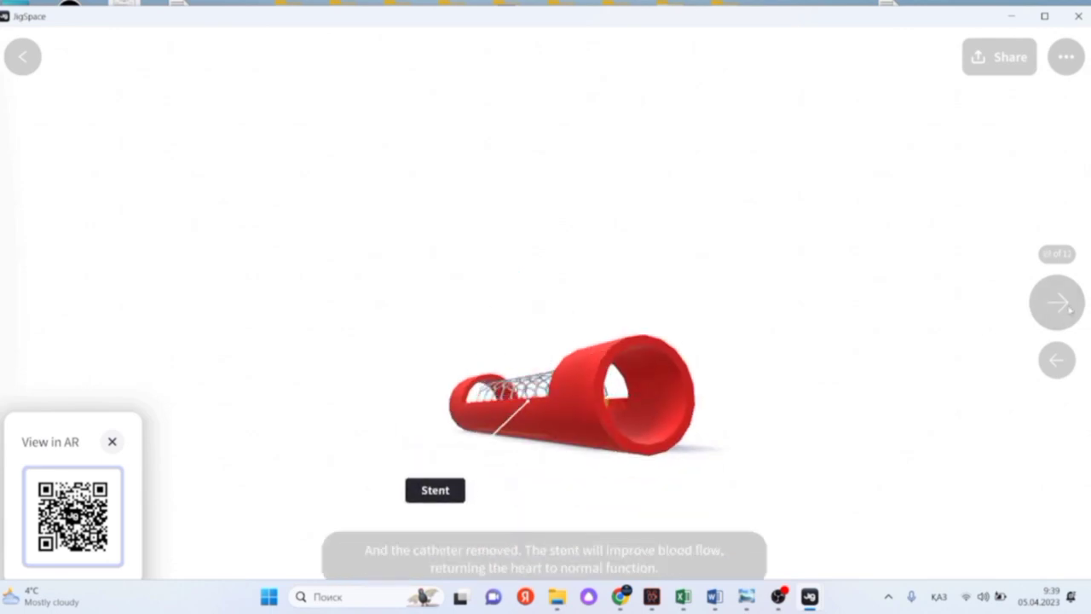
left_click(1067, 316)
left_click(1067, 316)
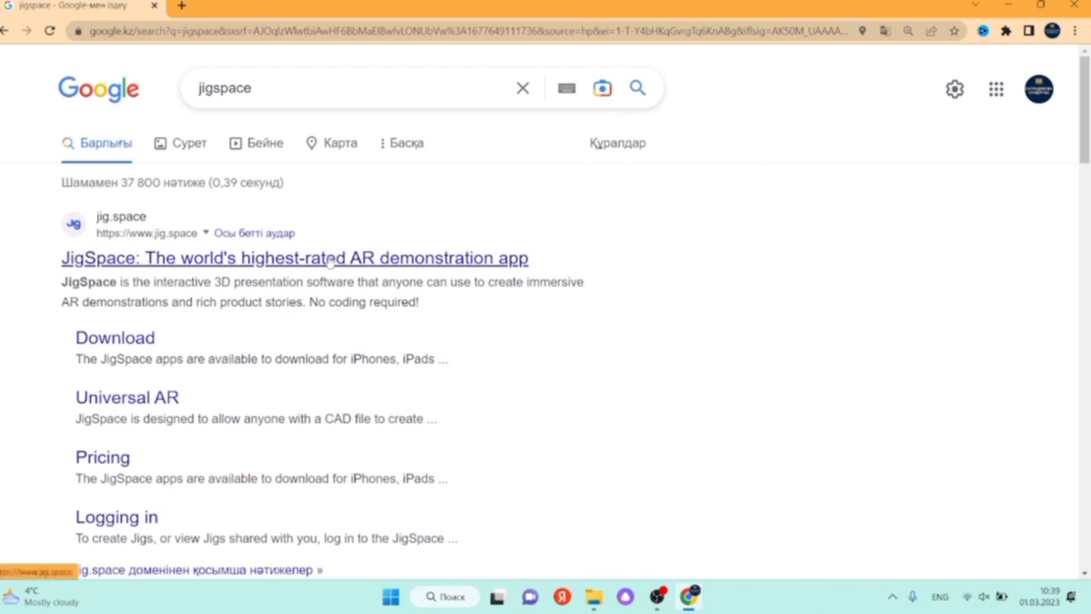
- Open the jig.space result and reach its Download page with the iPhone/iPad, MacOS and Windows cards
left_click(275, 266)
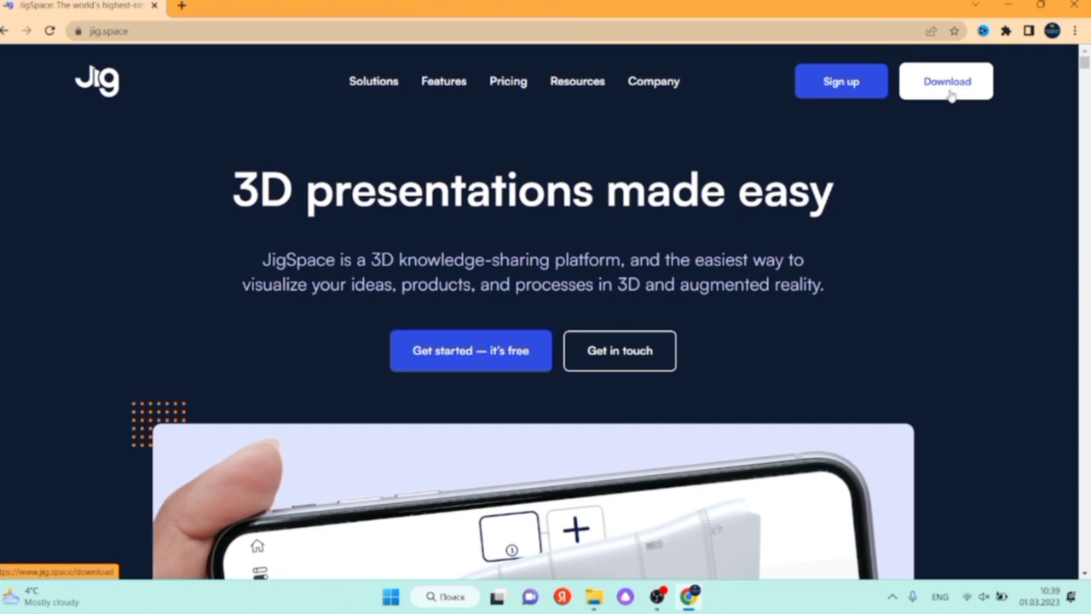
left_click(943, 91)
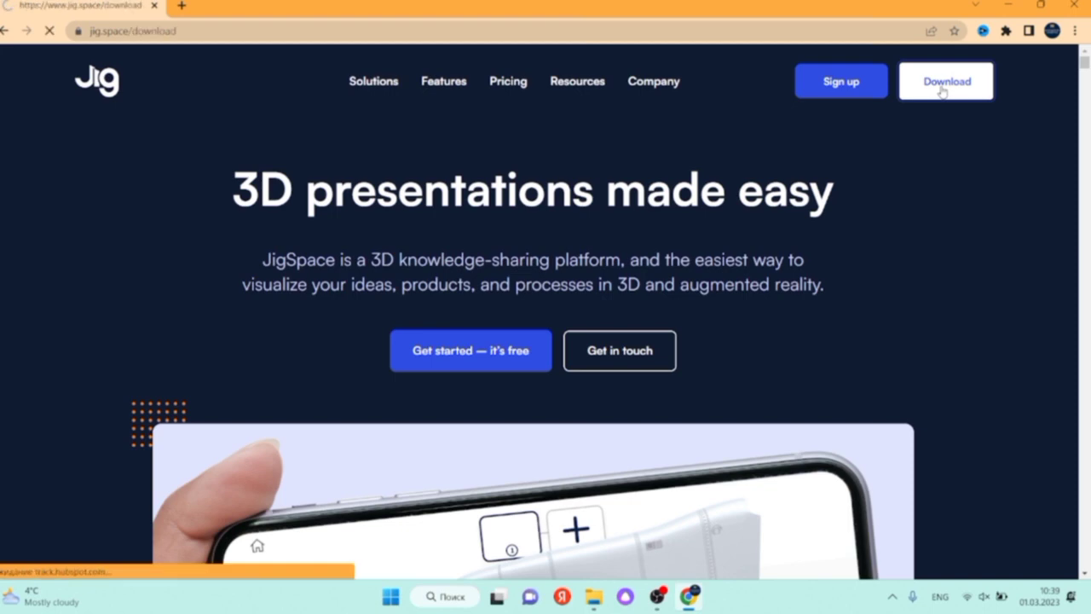
scroll(947, 214, "down", 3)
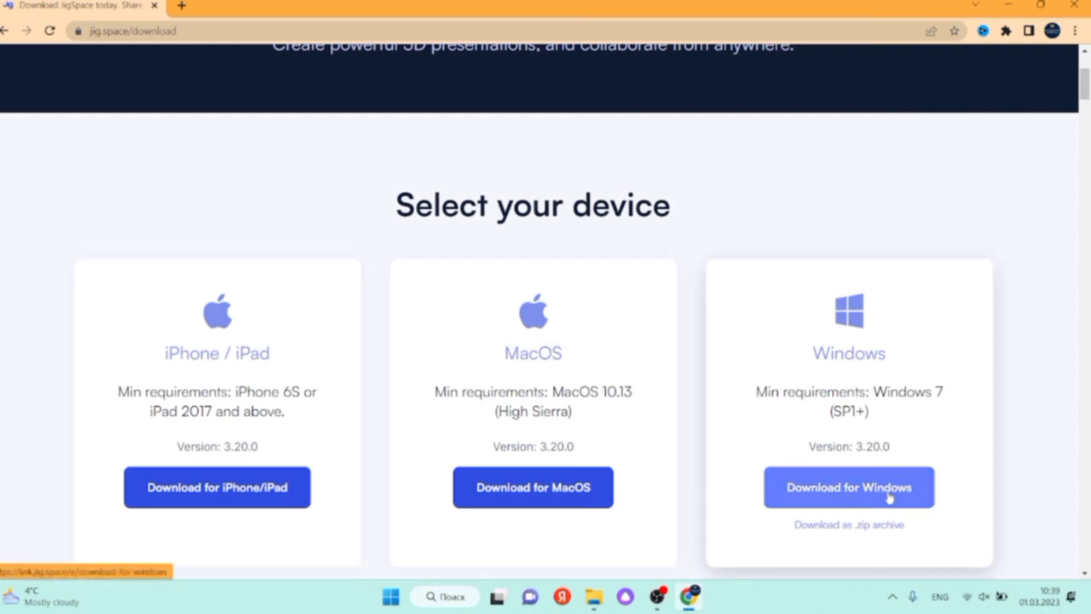
- Download JigSpace_Win_3.20.0.7.exe for Windows and run the installer
left_click(889, 498)
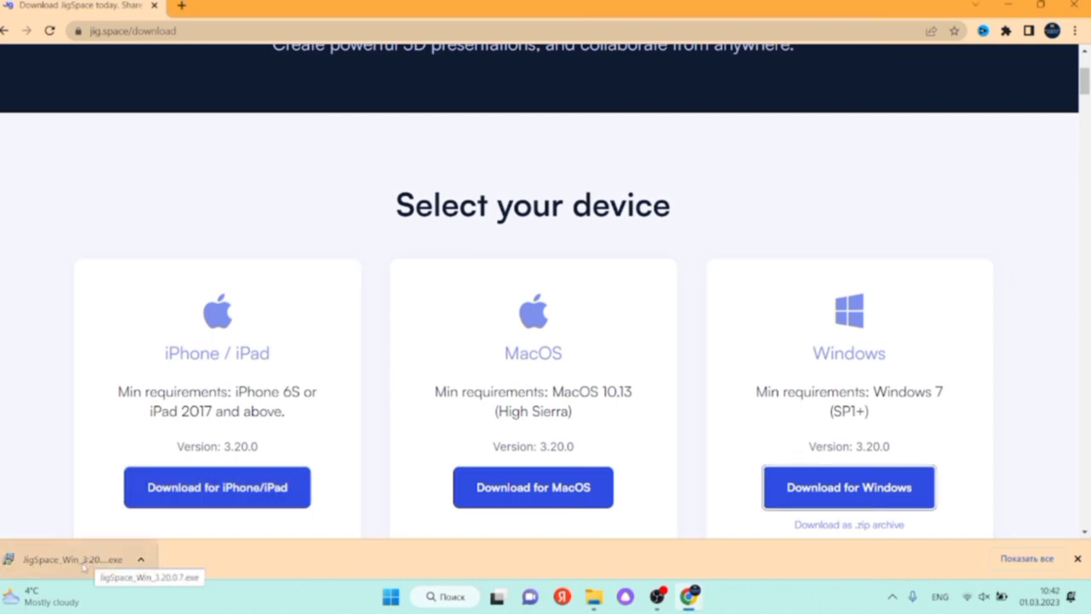
left_click(77, 562)
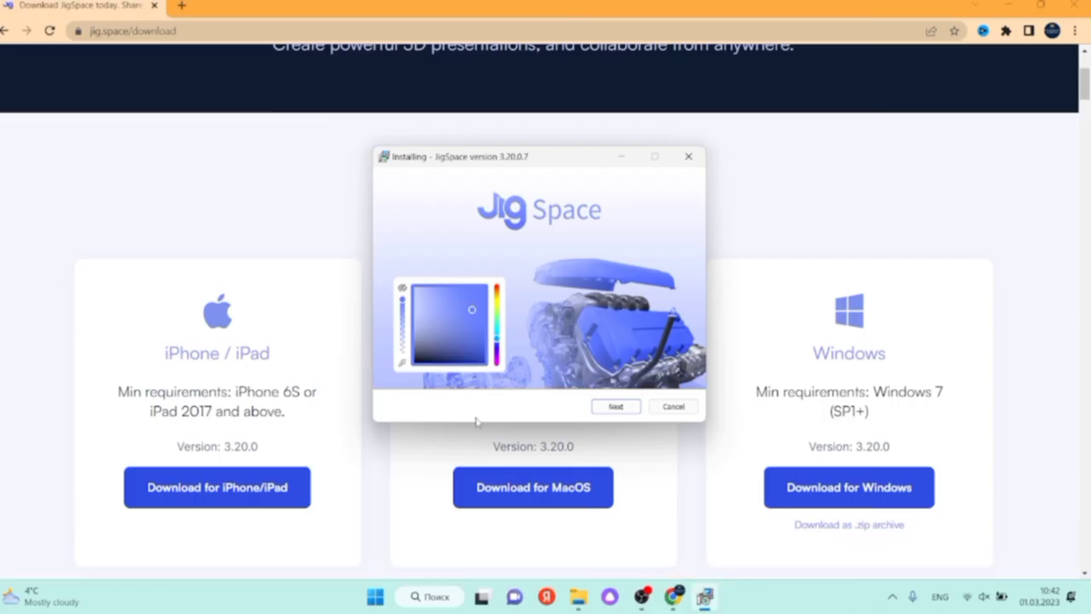
- Install JigSpace 3.20.0.7 to the default Program Files folder and launch it
left_click(621, 408)
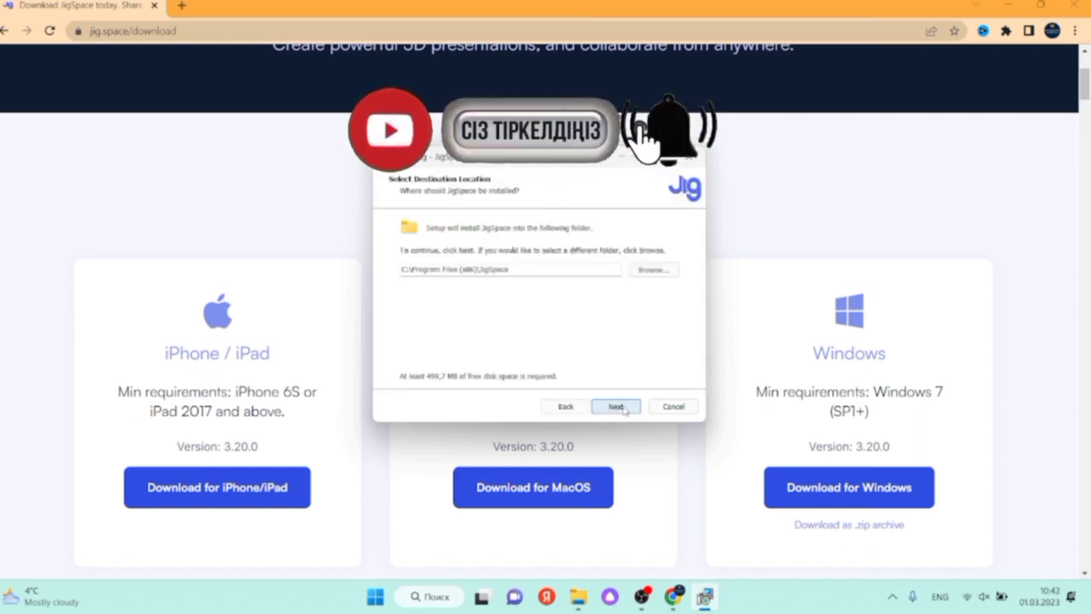
left_click(621, 407)
left_click(621, 407)
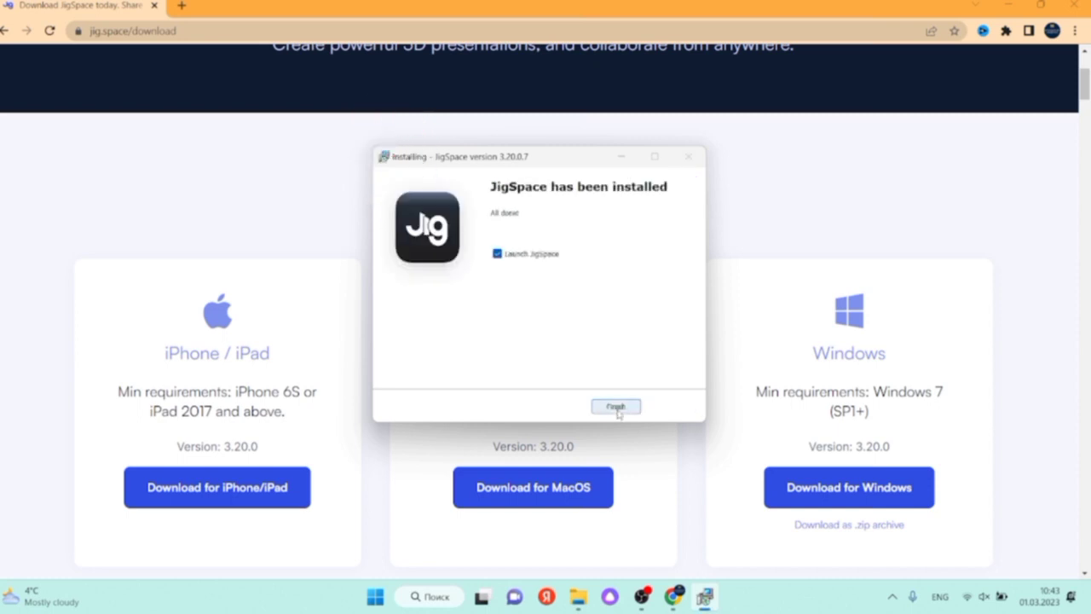
left_click(620, 407)
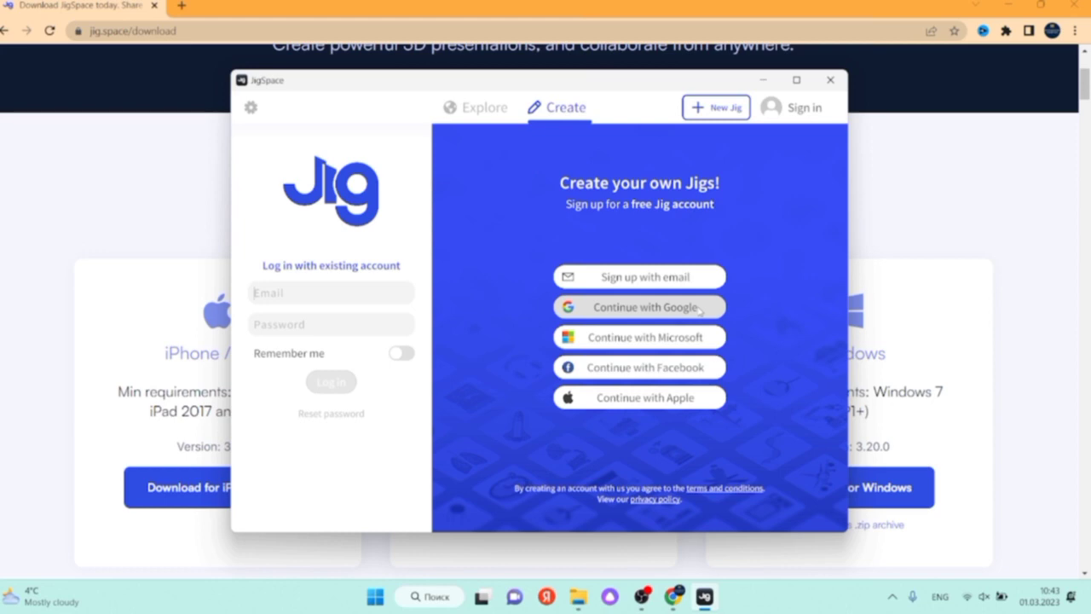
- Sign in to JigSpace with the chosen Google account and authorize the app
left_click(699, 309)
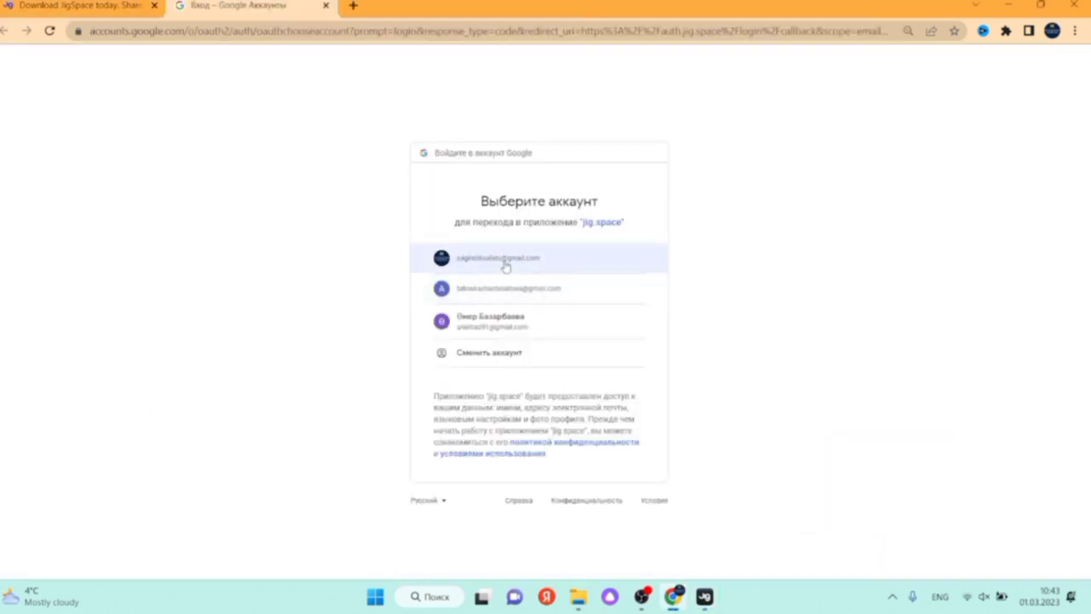
left_click(504, 264)
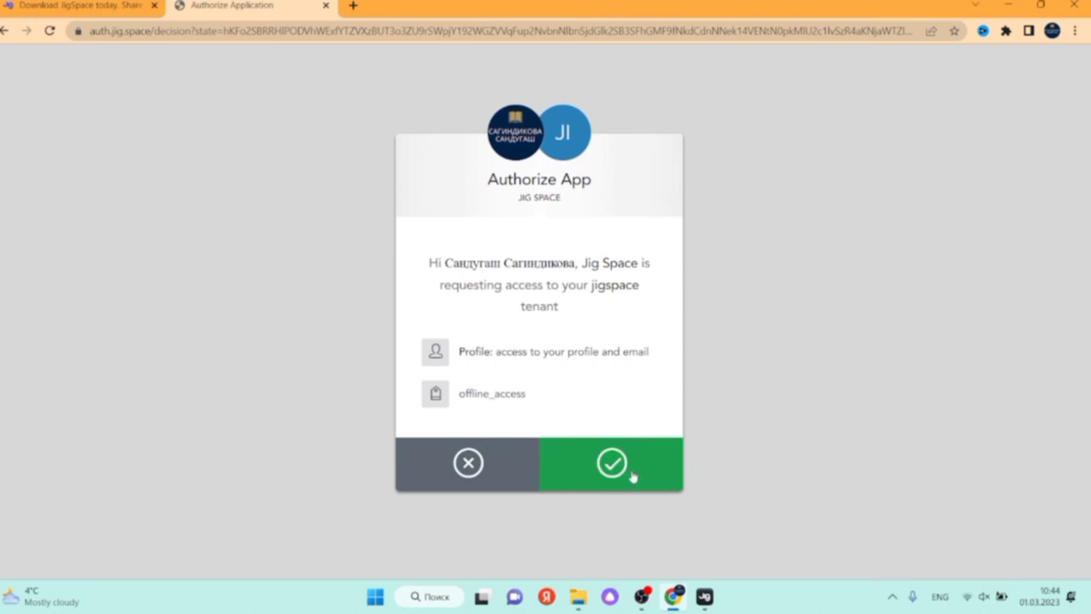
left_click(613, 463)
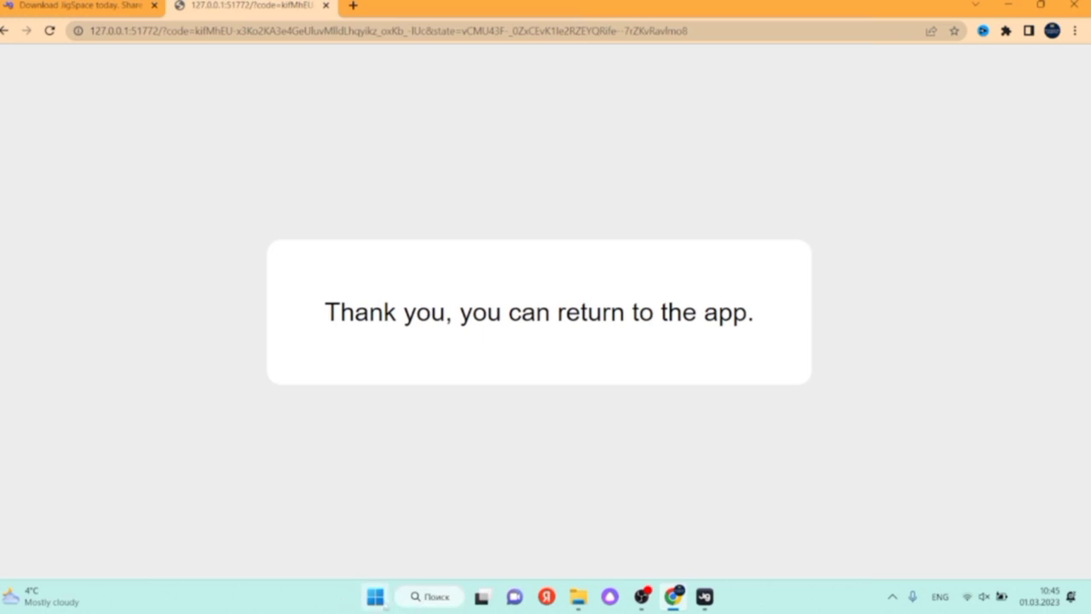
- Launch JigSpace from the Start menu's Recommended list
left_click(422, 600)
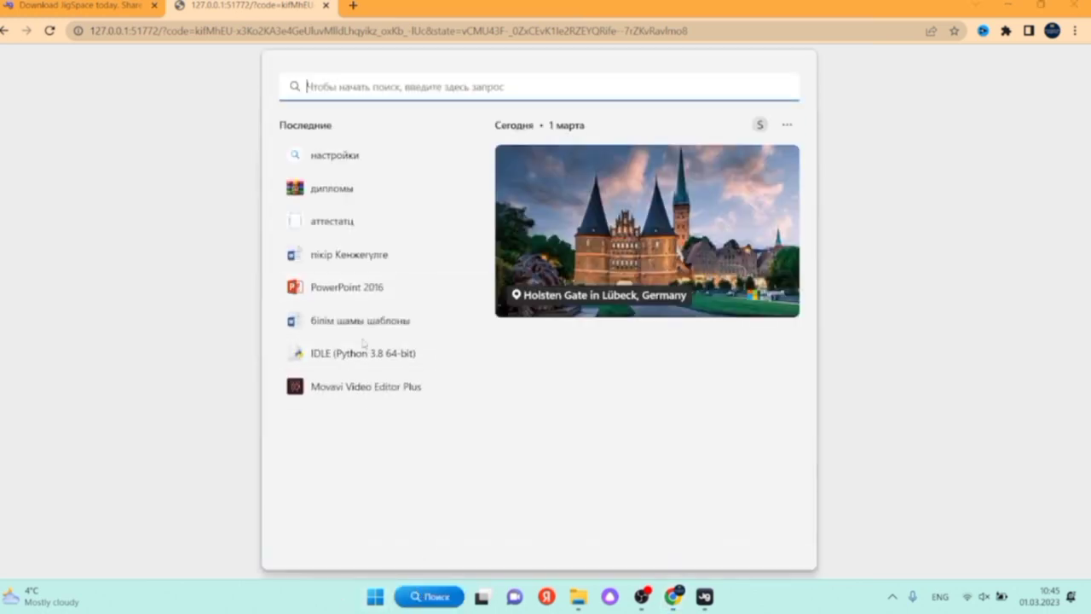
left_click(372, 601)
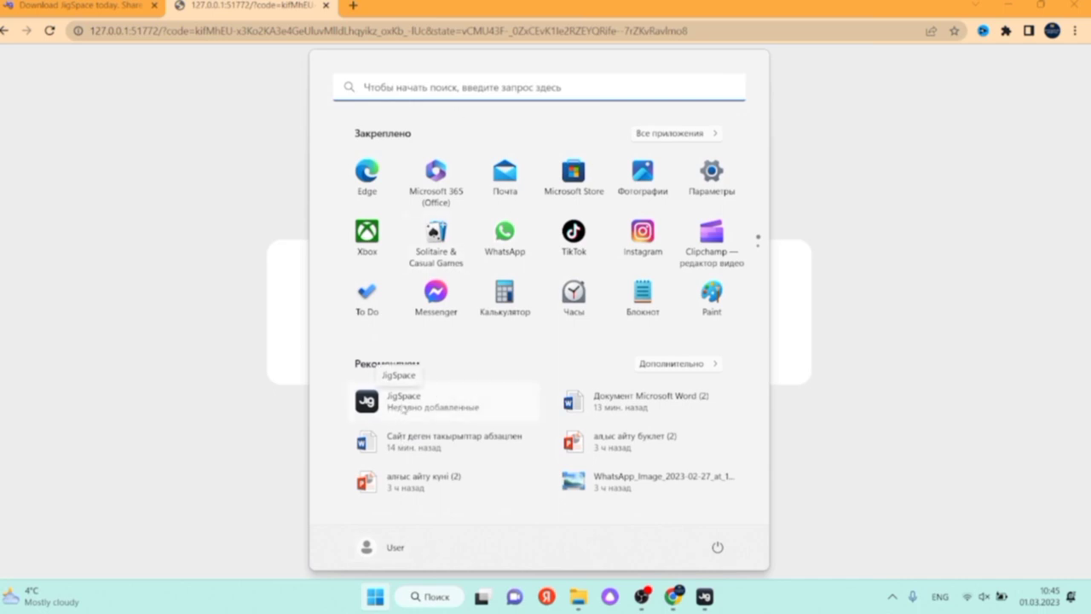
left_click(434, 408)
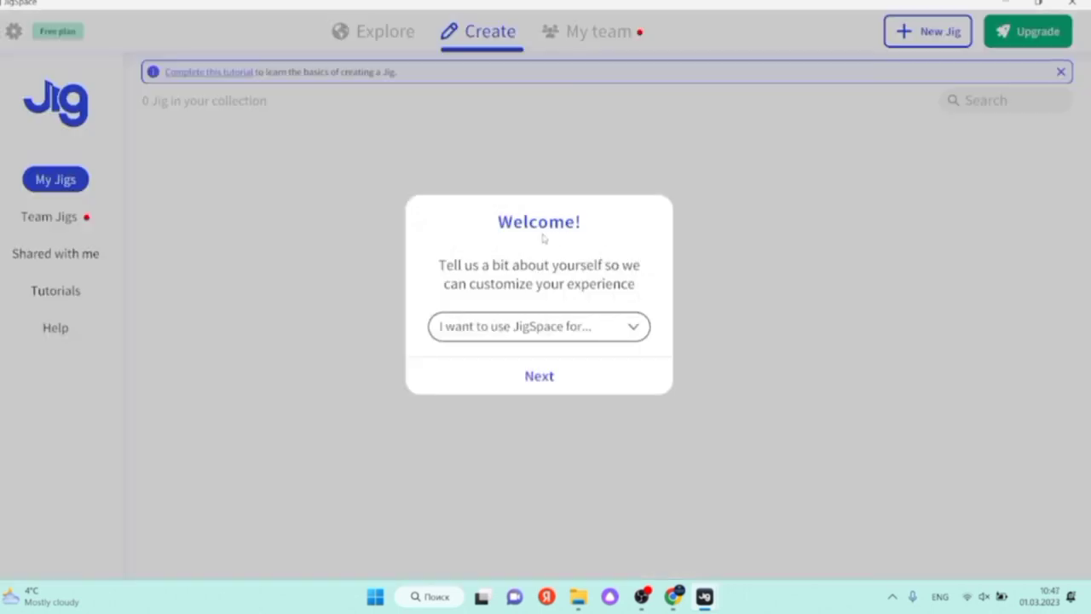
- Complete the Welcome survey with use Education, role Other and school name 13, then confirm
left_click(544, 340)
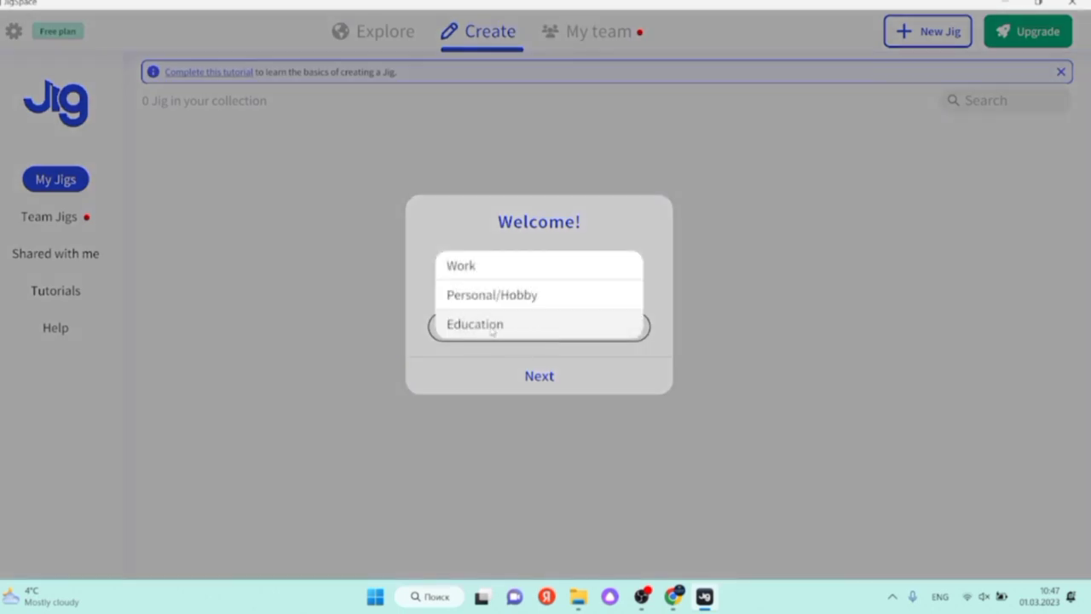
left_click(491, 329)
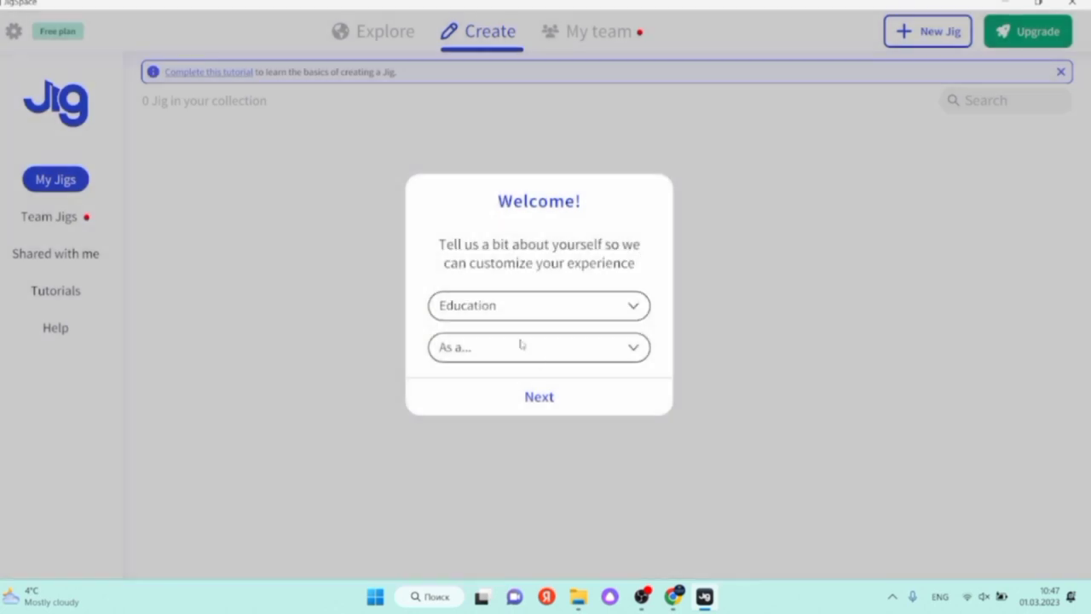
left_click(518, 349)
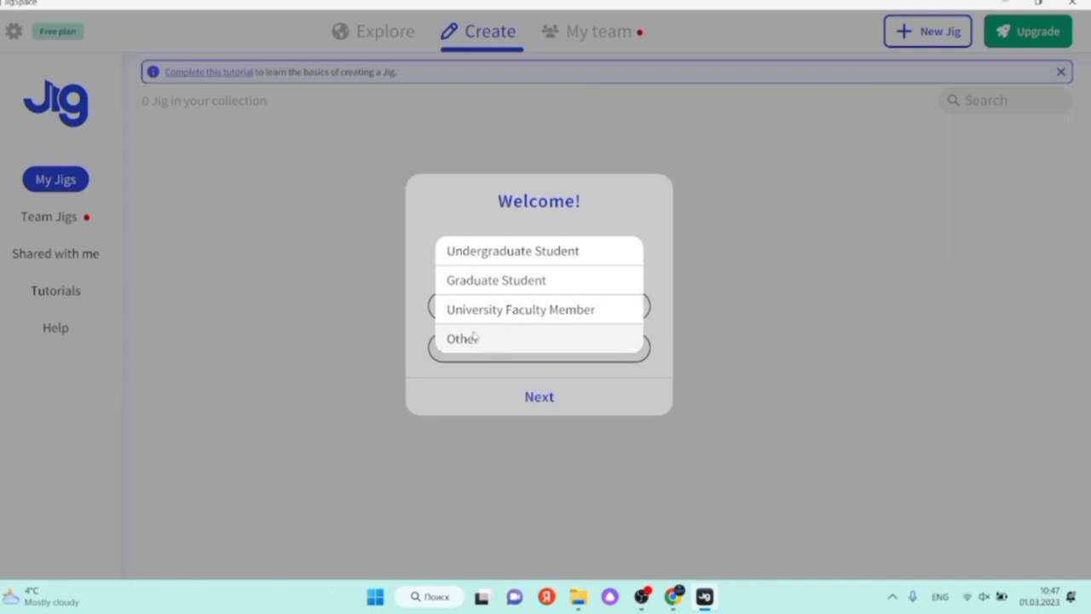
left_click(473, 337)
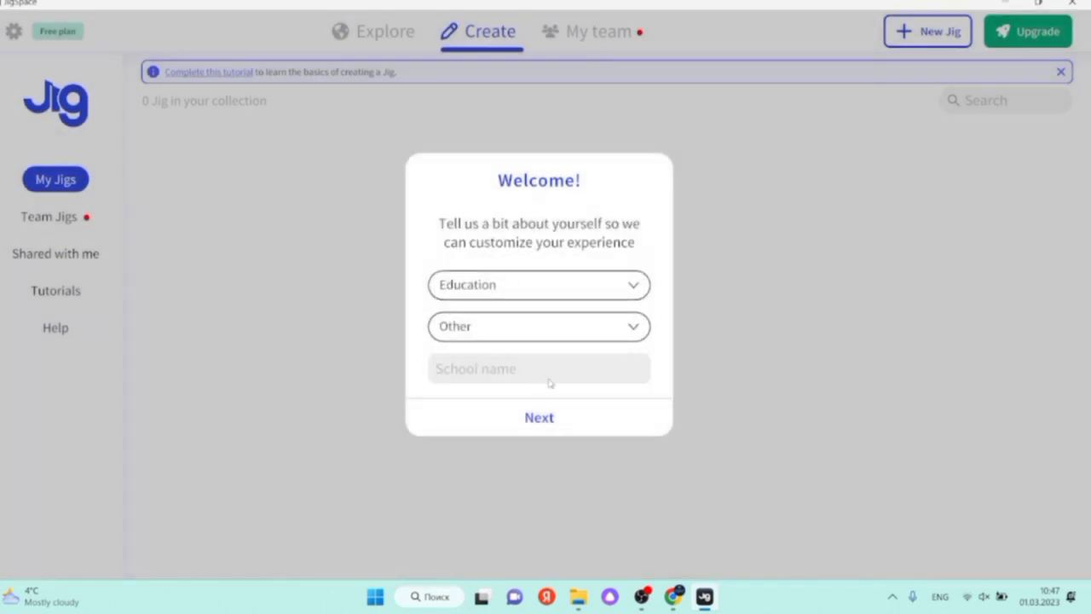
type("13")
left_click(543, 421)
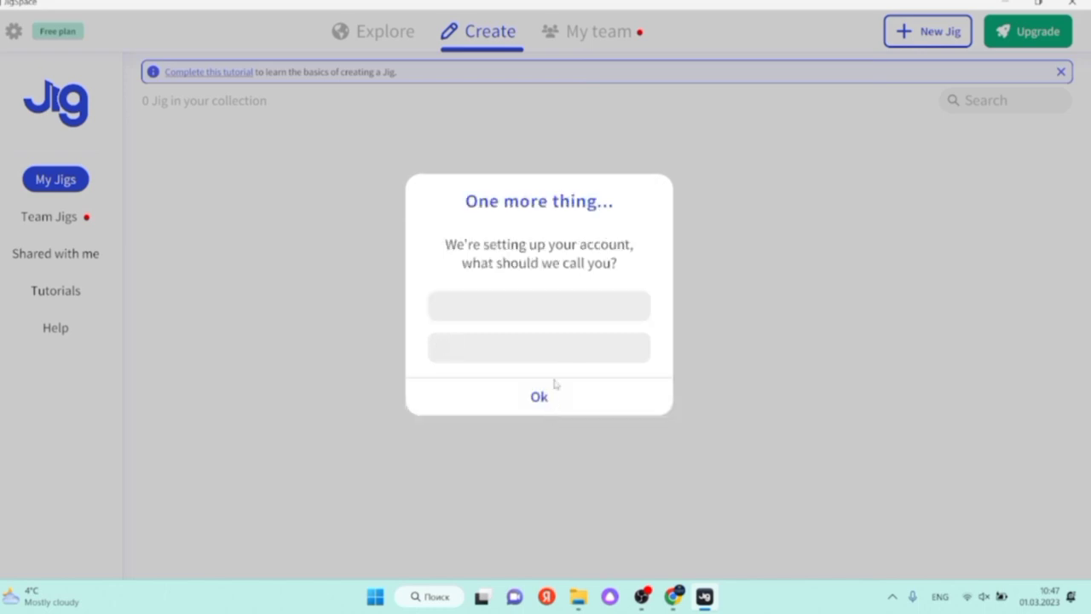
left_click(538, 398)
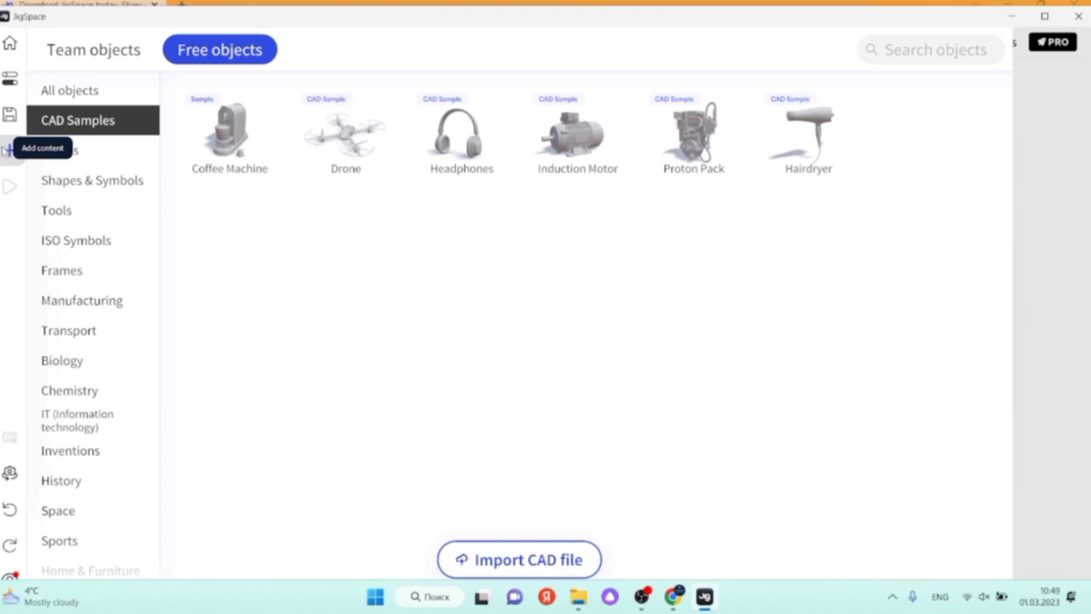
- Reopen the object library and list All objects, including Ant, Butterfly, DNA and Ear
left_click(9, 150)
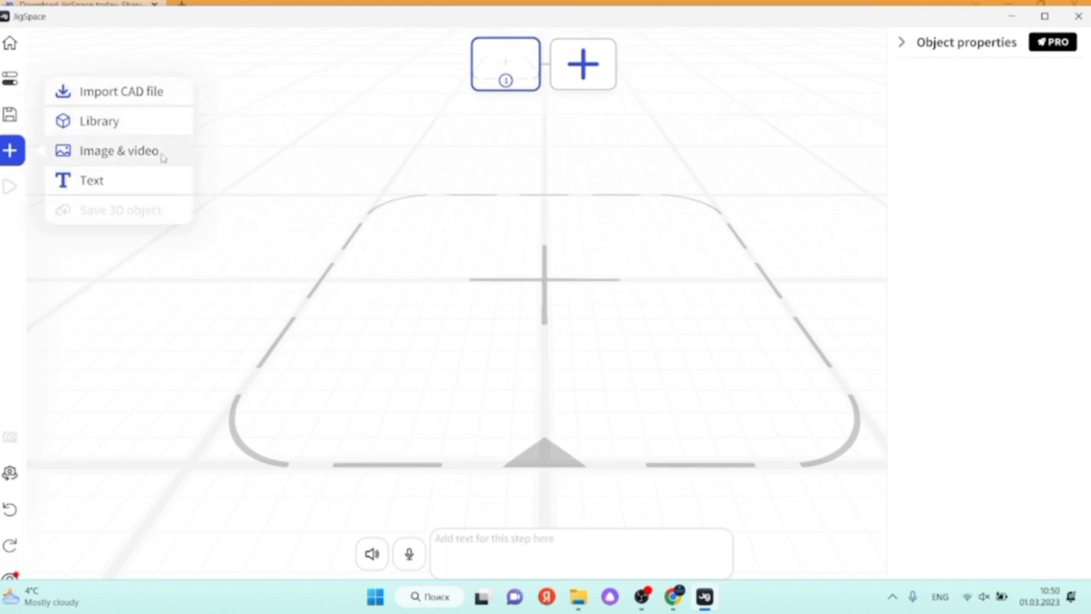
left_click(107, 126)
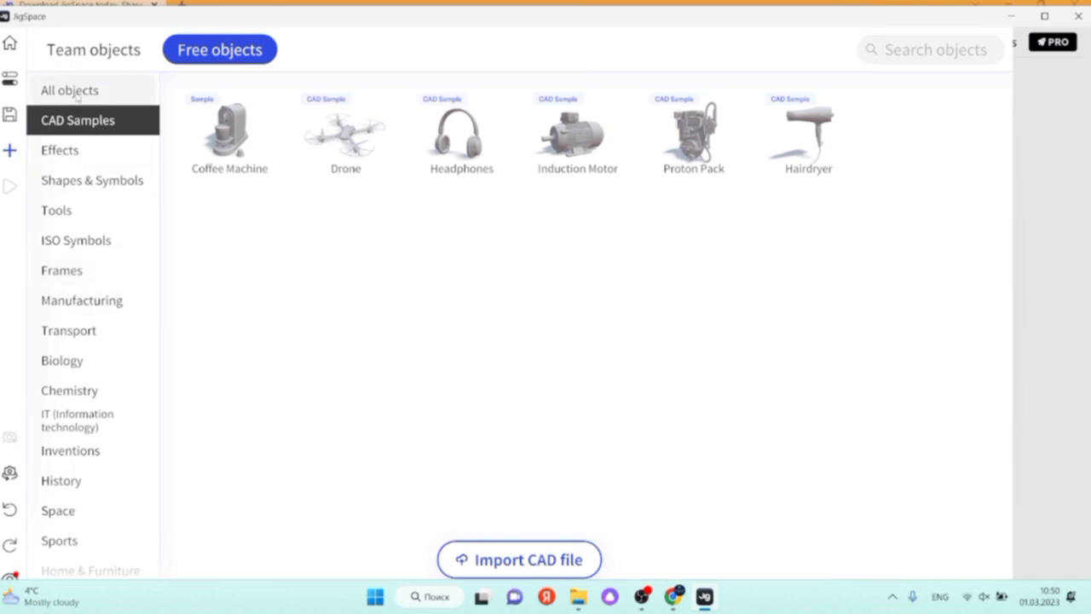
left_click(77, 94)
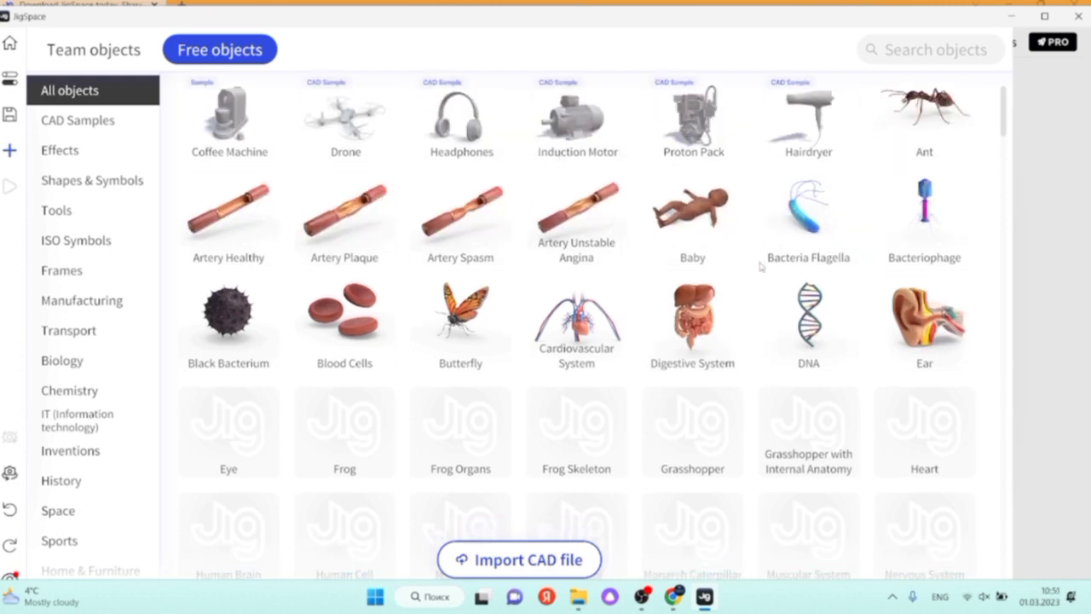
- Browse the Tools, History, Biology, Chemistry and IT categories, scrolling through the IT hardware objects
scroll(759, 264, "down", 1)
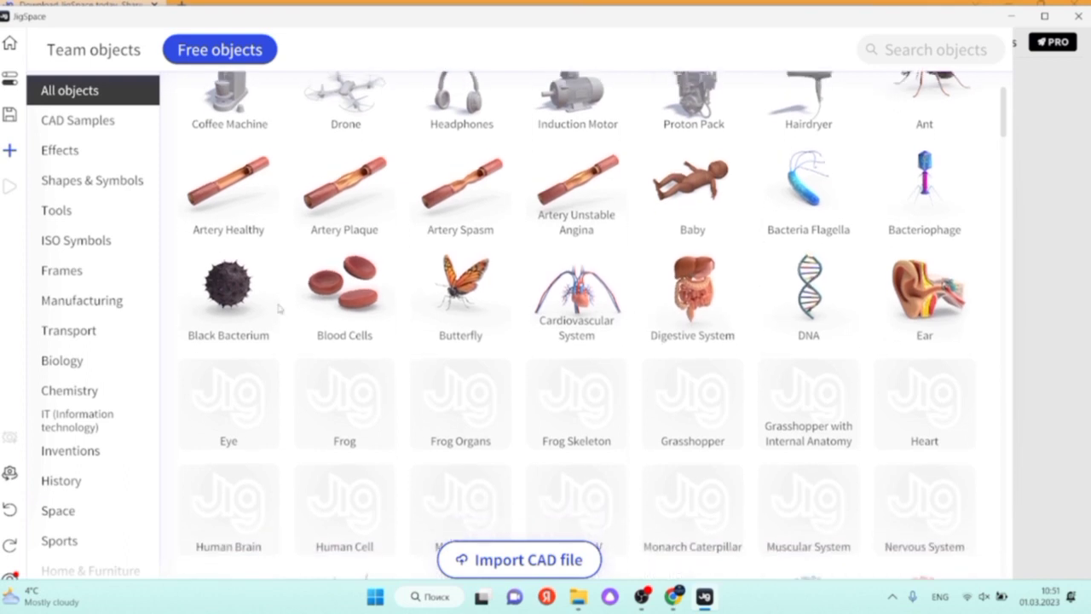
scroll(596, 273, "up", 1)
left_click(56, 210)
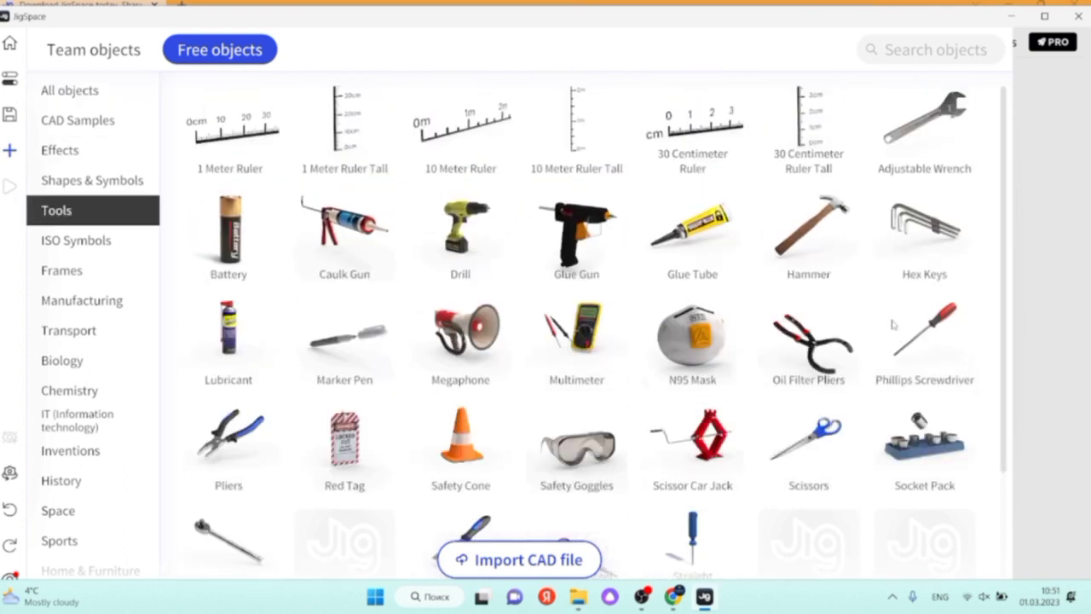
left_click(61, 480)
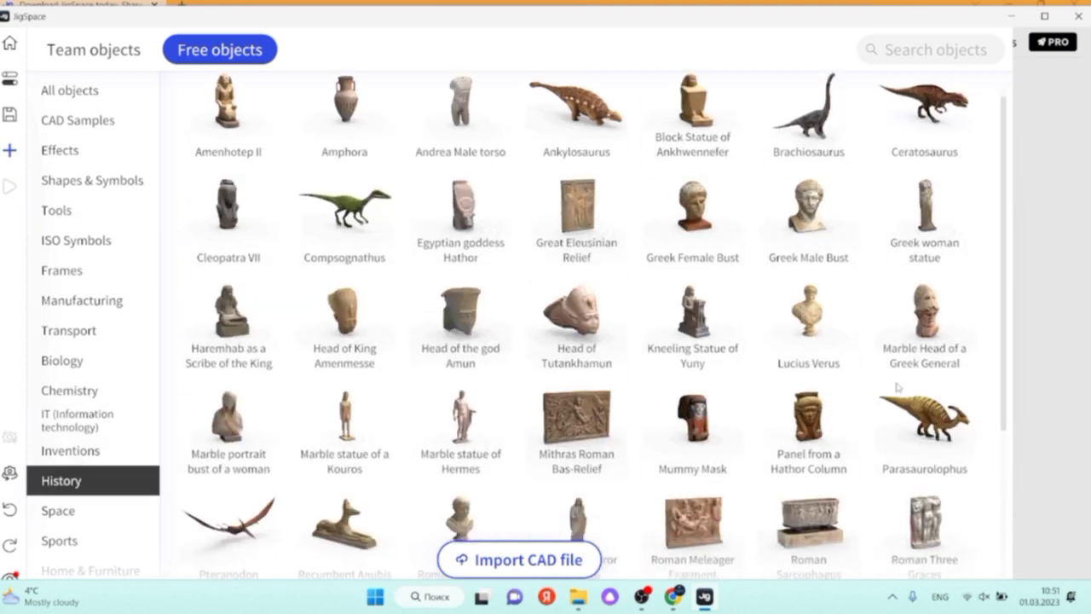
left_click(78, 360)
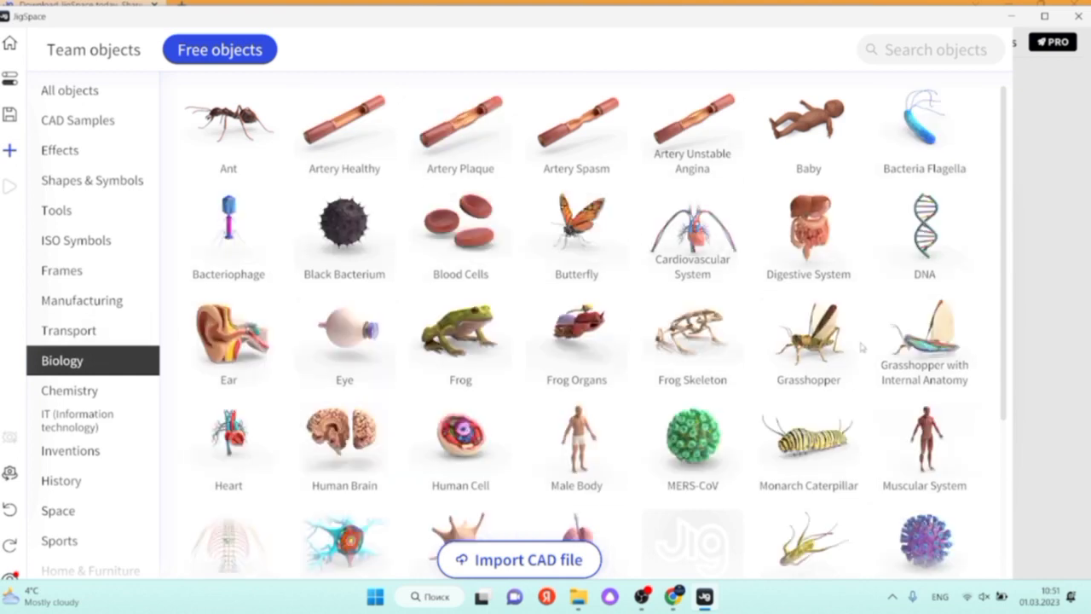
left_click(67, 392)
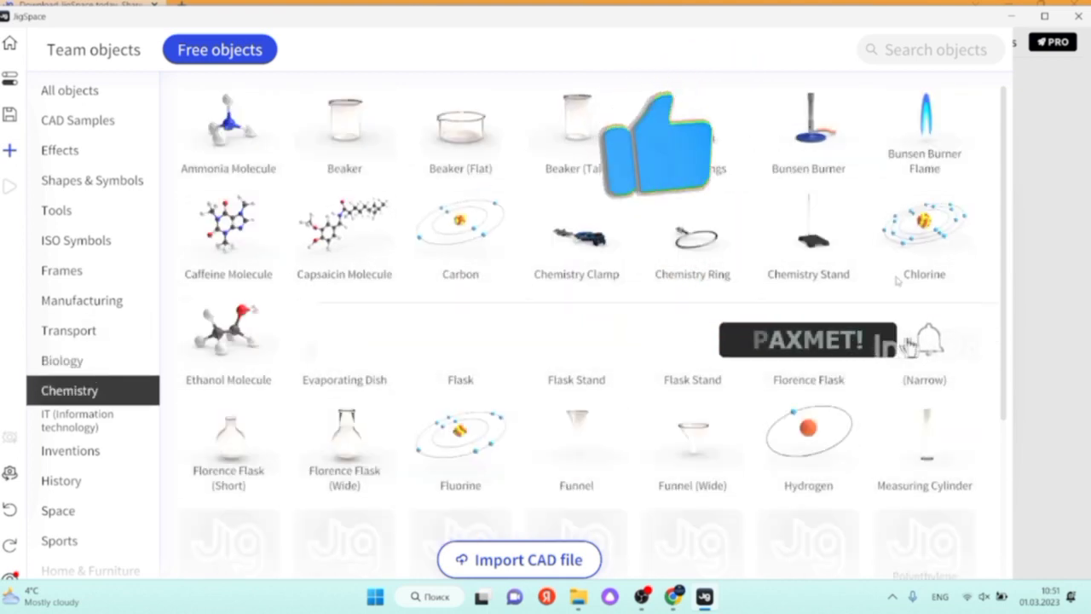
left_click(81, 429)
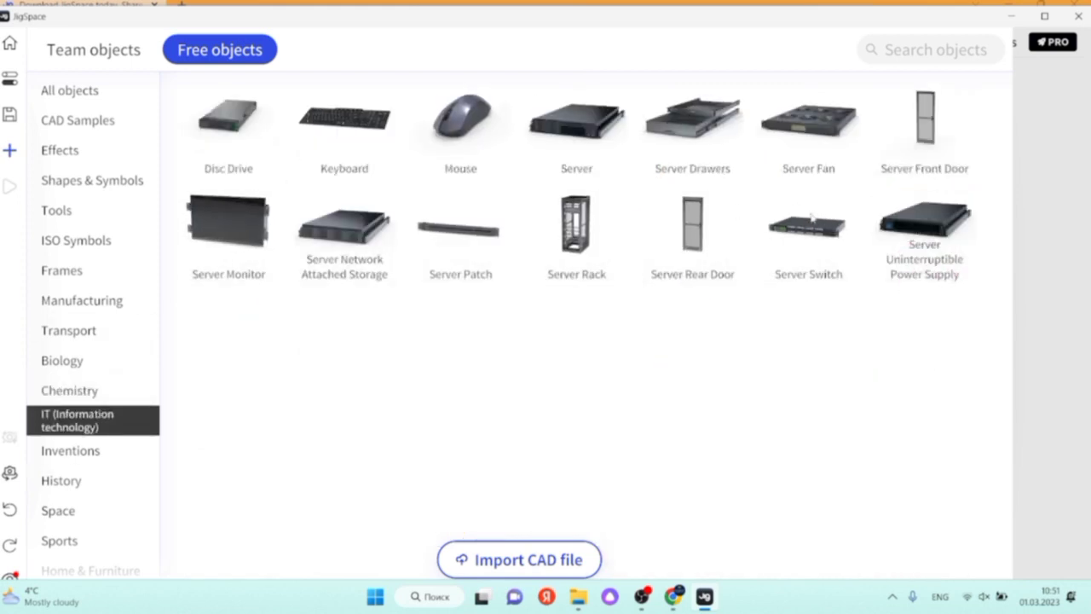
scroll(717, 200, "down", 1)
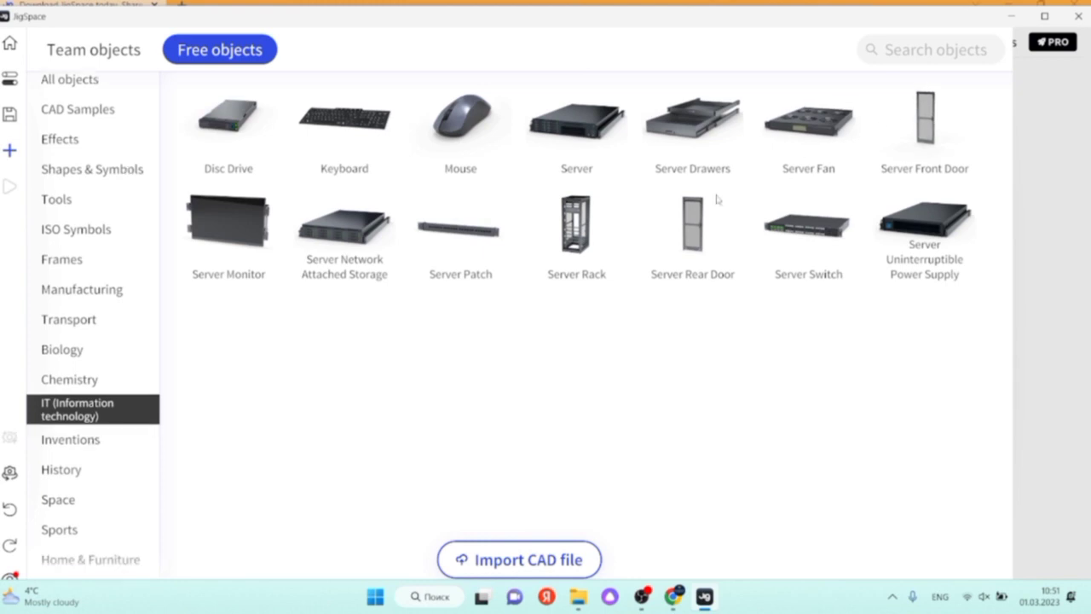
scroll(127, 463, "down", 1)
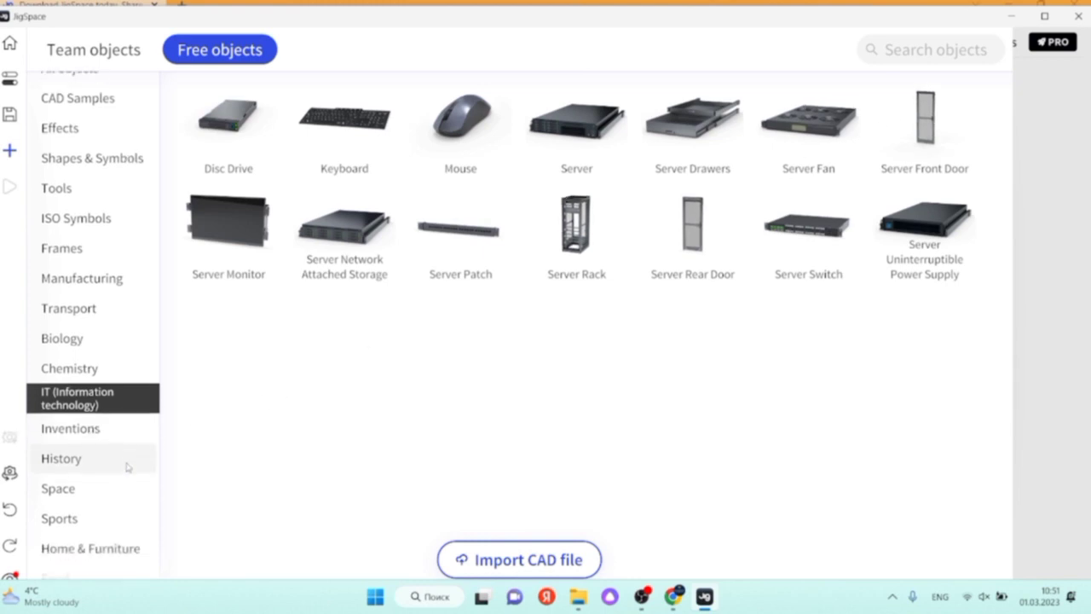
- Browse Sports, Space, Inventions and Transport, then open the alarm clock jig from CAD Samples
left_click(74, 524)
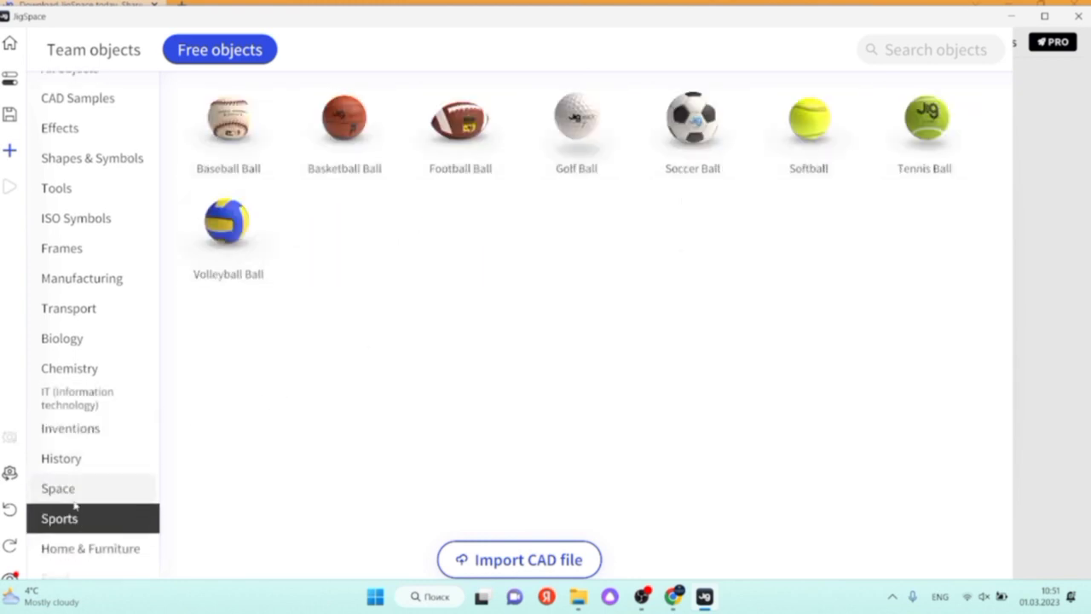
left_click(59, 488)
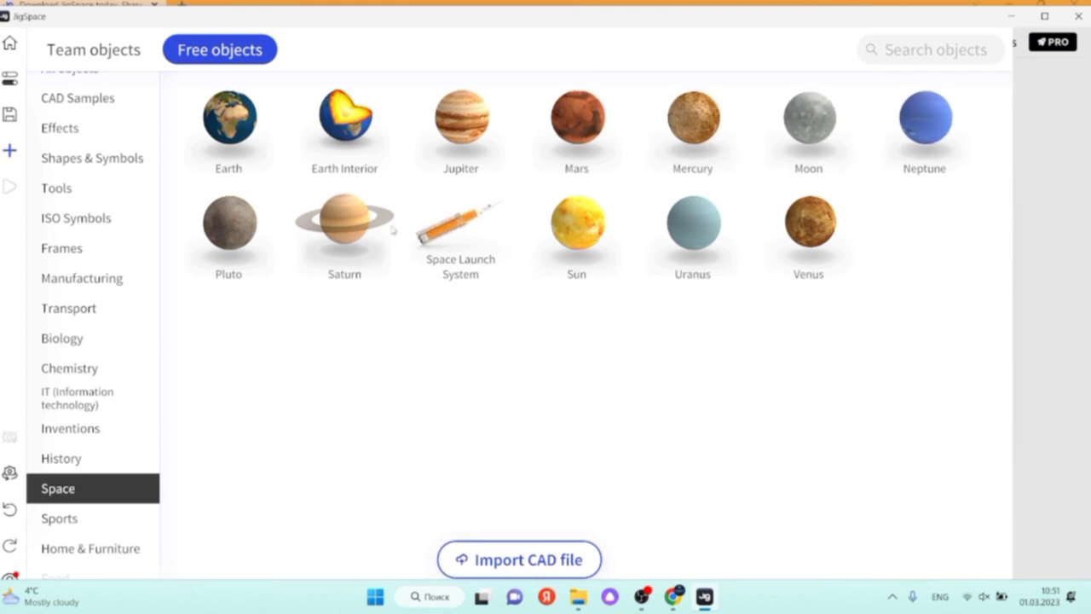
left_click(81, 430)
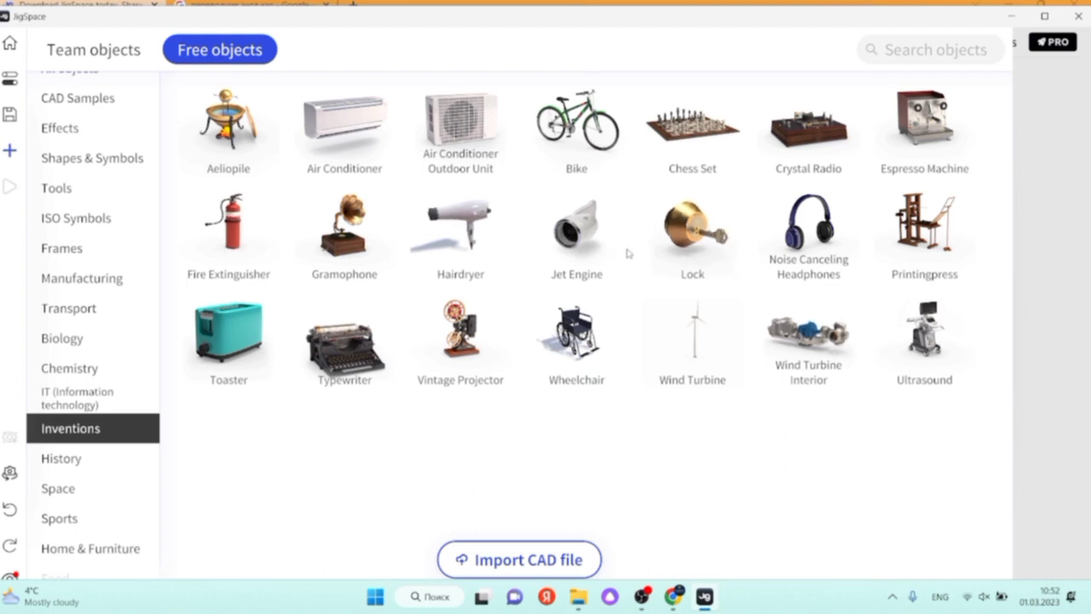
left_click(68, 308)
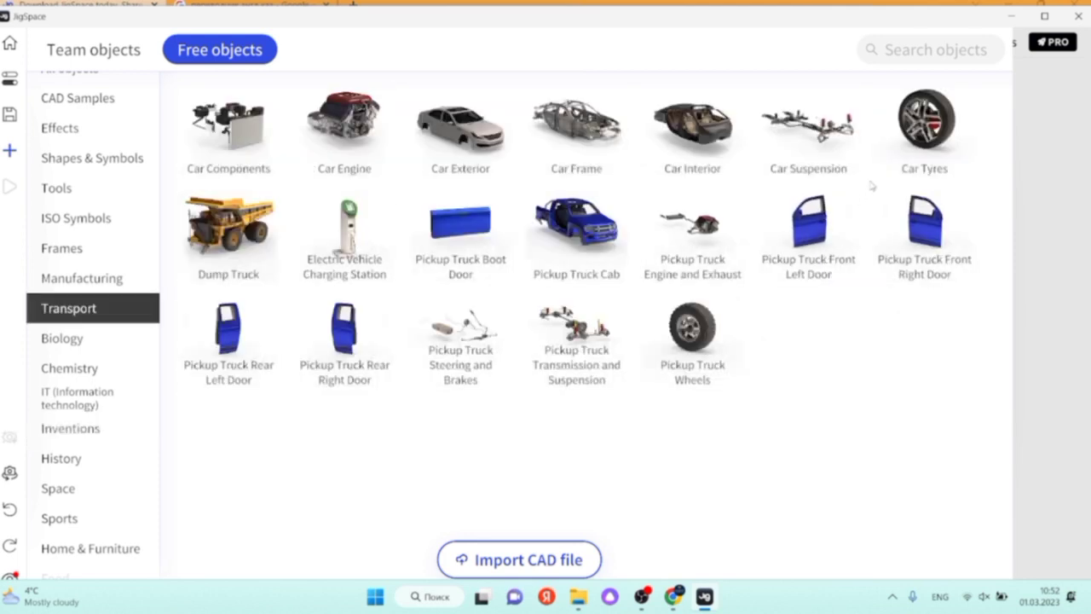
left_click(77, 97)
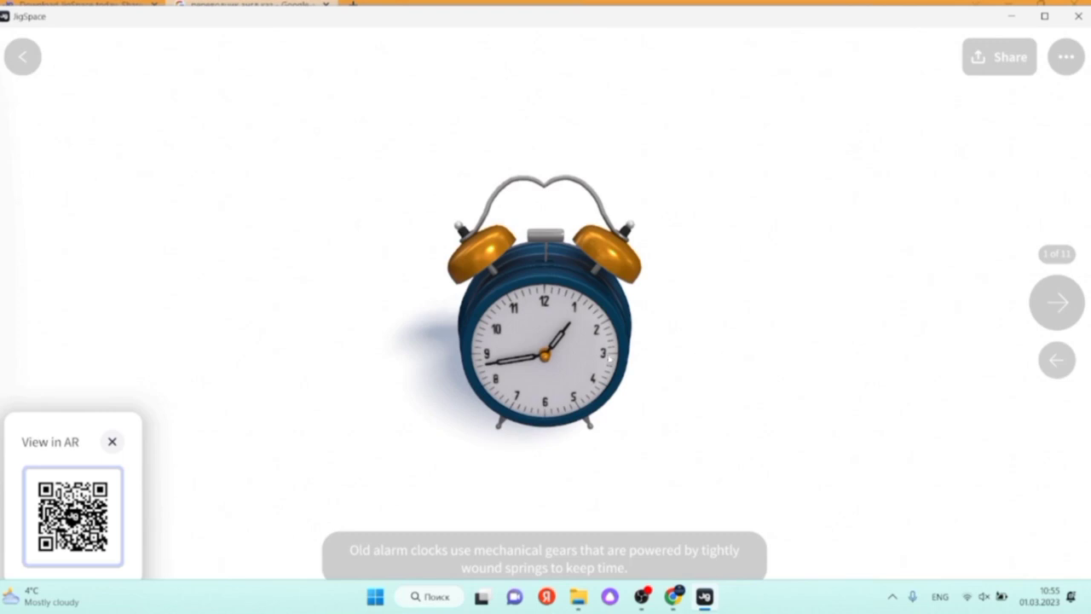
- Advance the alarm clock jig through its inside, mechanism, mainspring and balance wheel steps
left_click(1057, 310)
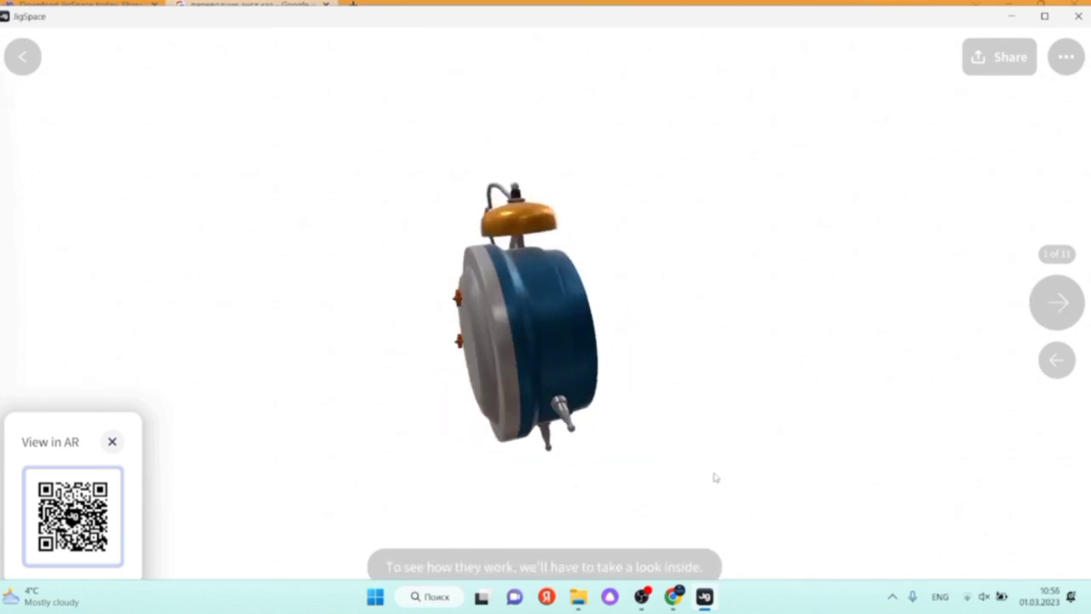
left_click(1060, 304)
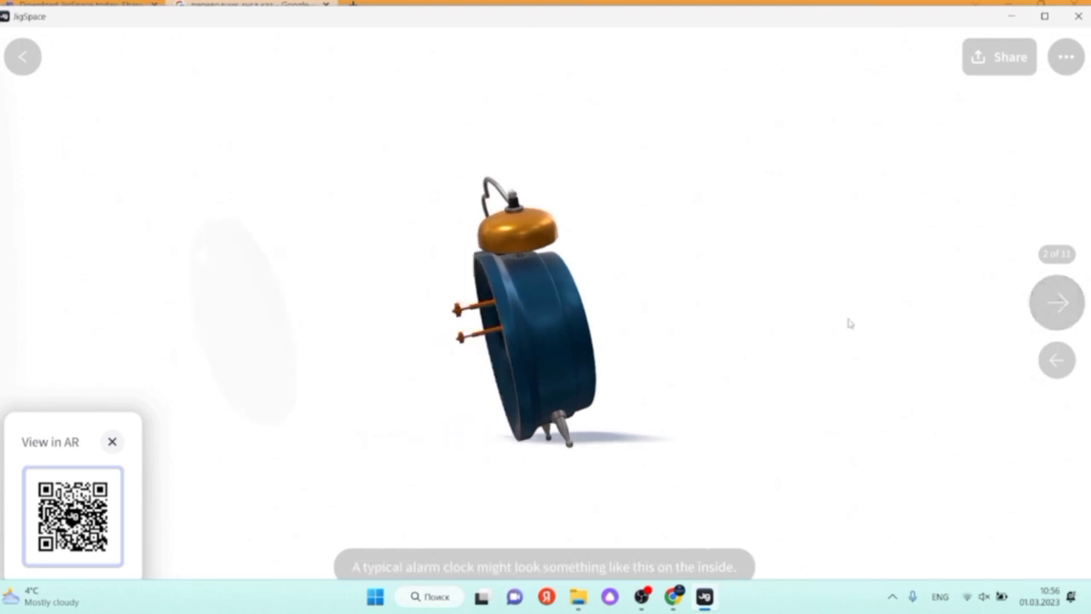
left_click(1076, 305)
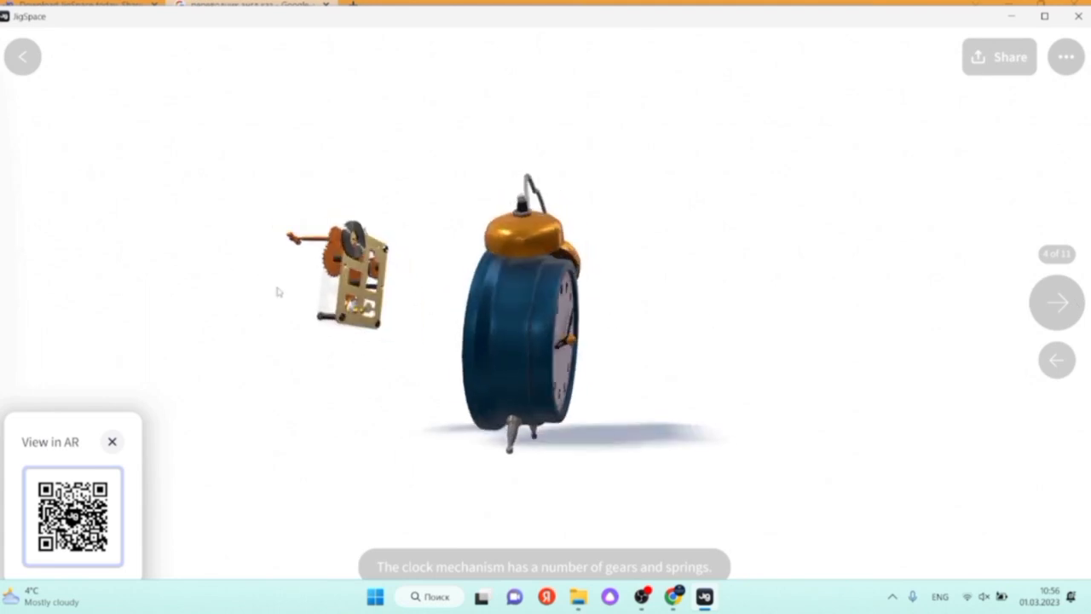
left_click(1050, 309)
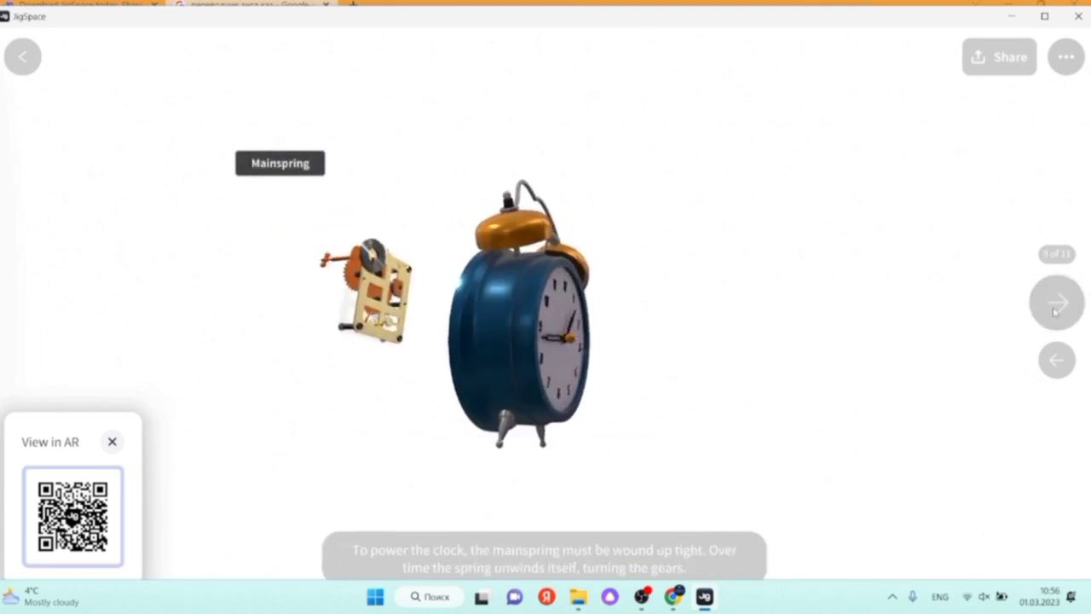
left_click(1068, 312)
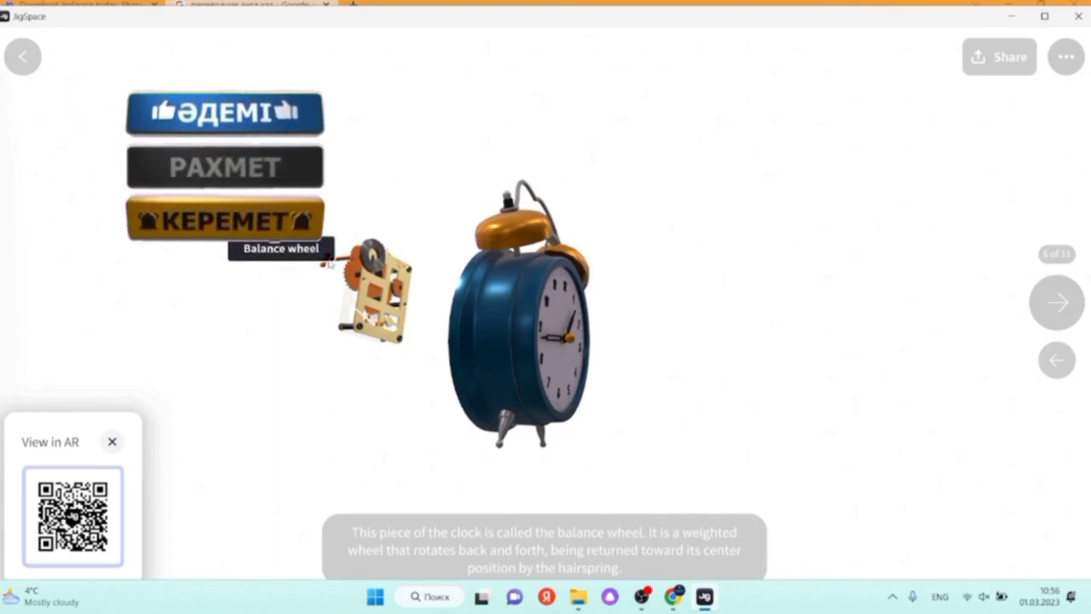
left_click(1062, 303)
left_click(1061, 304)
left_click(1063, 305)
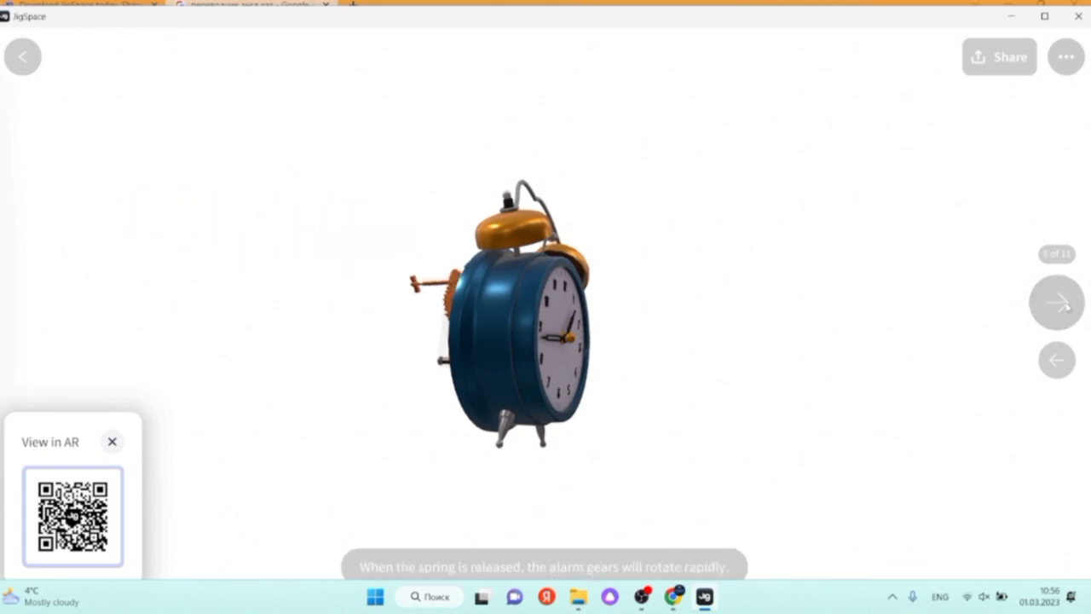
- Turn the clock to see its gears from behind, then finish its steps into the Earth jig
left_click_drag(495, 329, 658, 332)
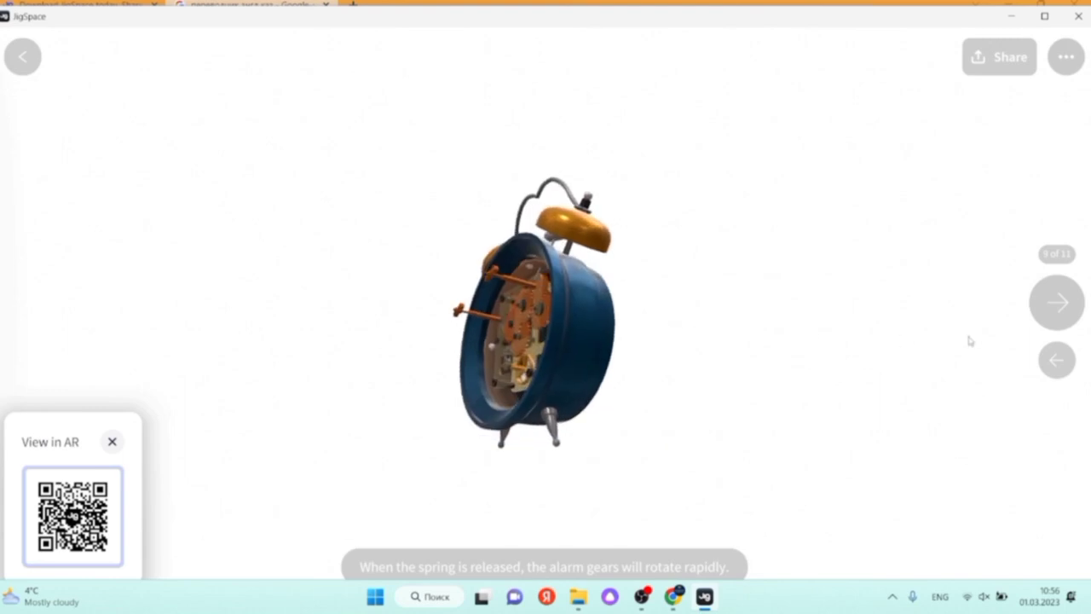
left_click(1058, 303)
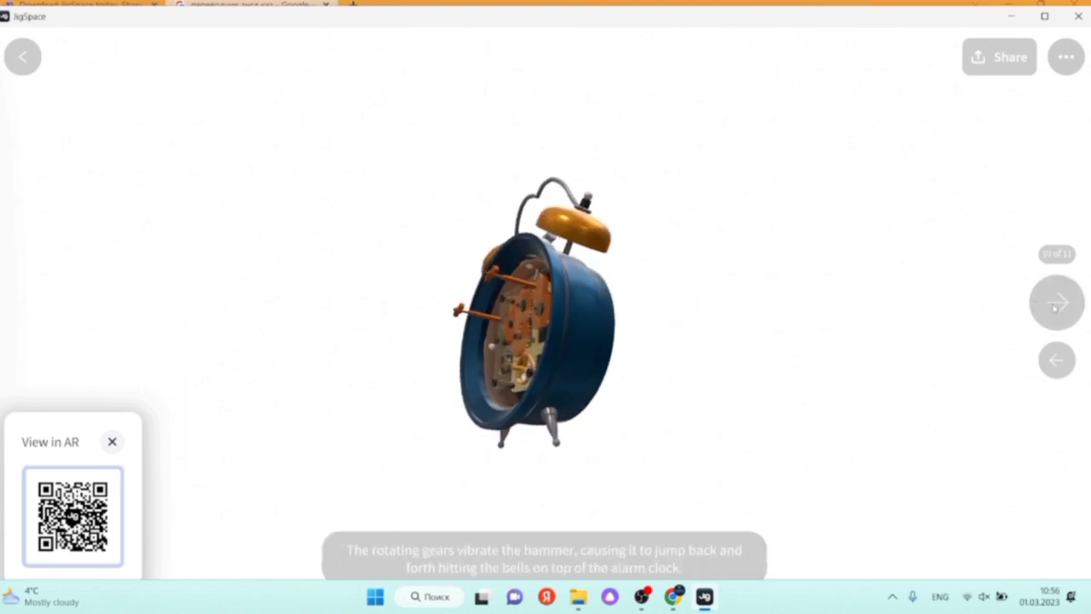
left_click(1055, 305)
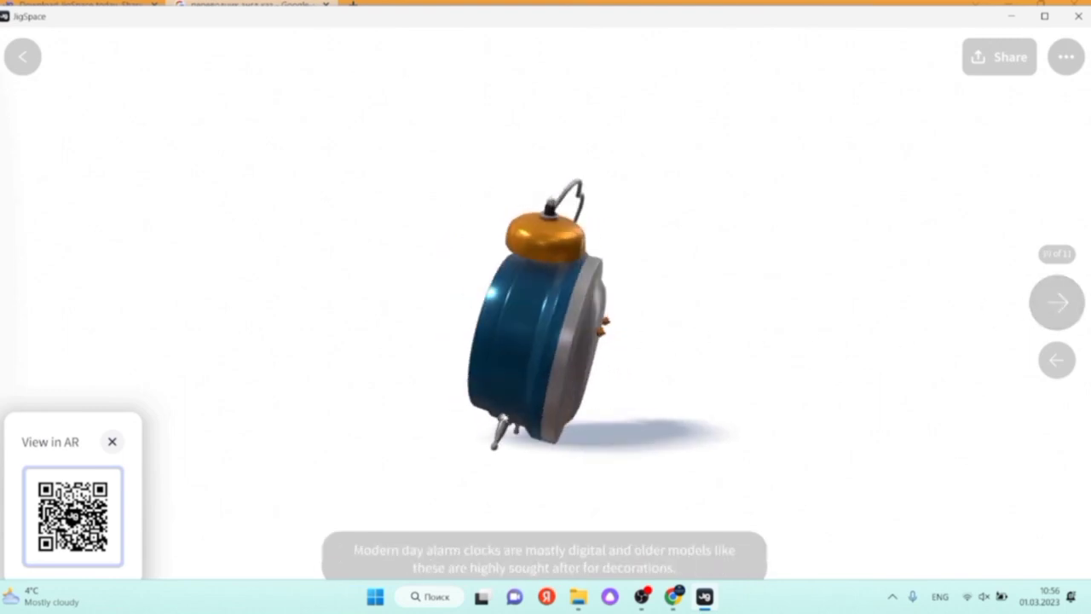
left_click(1050, 304)
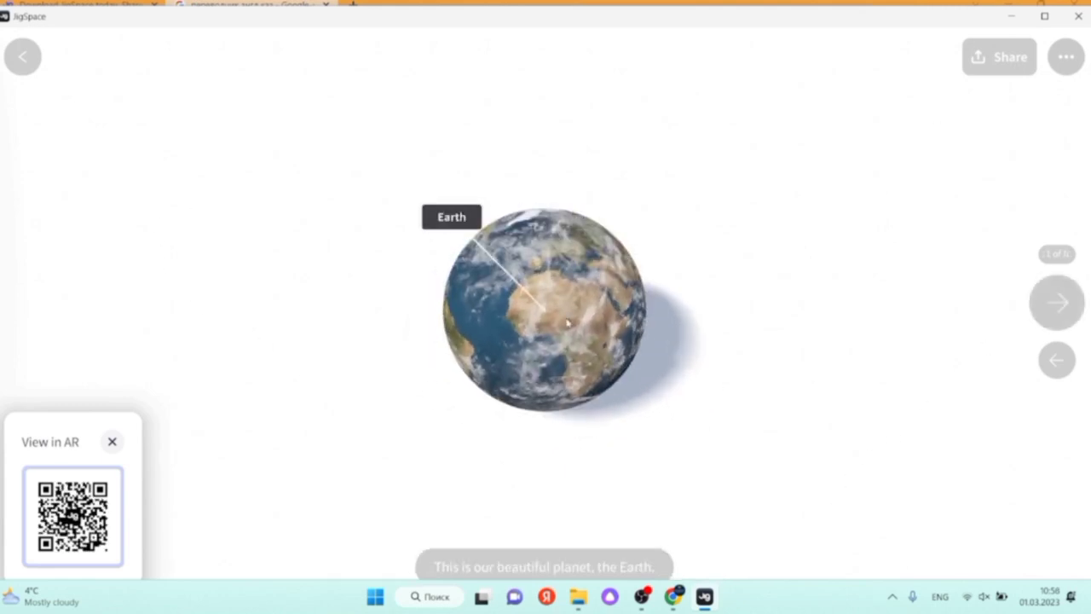
- Rotate the globe and step through the crust, mantle, outer and inner core cutaways to the whole planet
left_click_drag(567, 322, 650, 315)
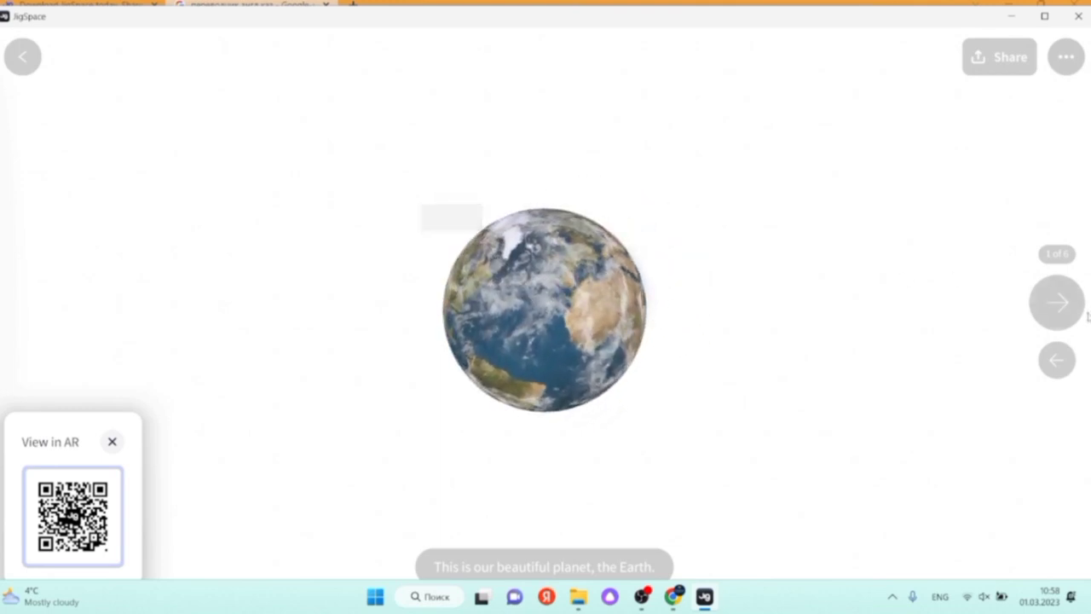
left_click(1058, 303)
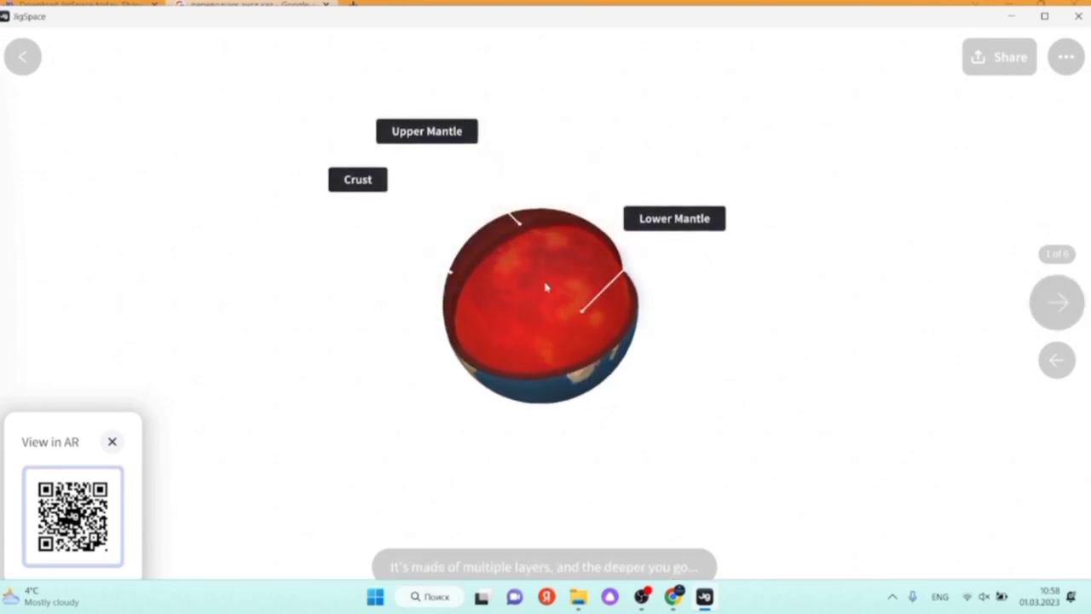
left_click(1056, 302)
left_click(1061, 305)
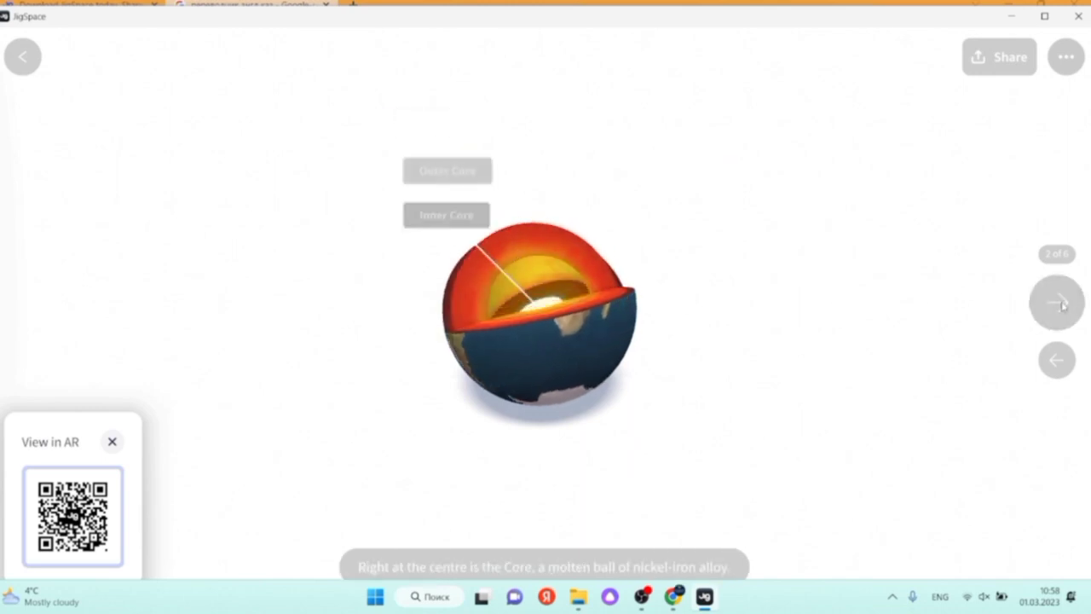
left_click(1061, 312)
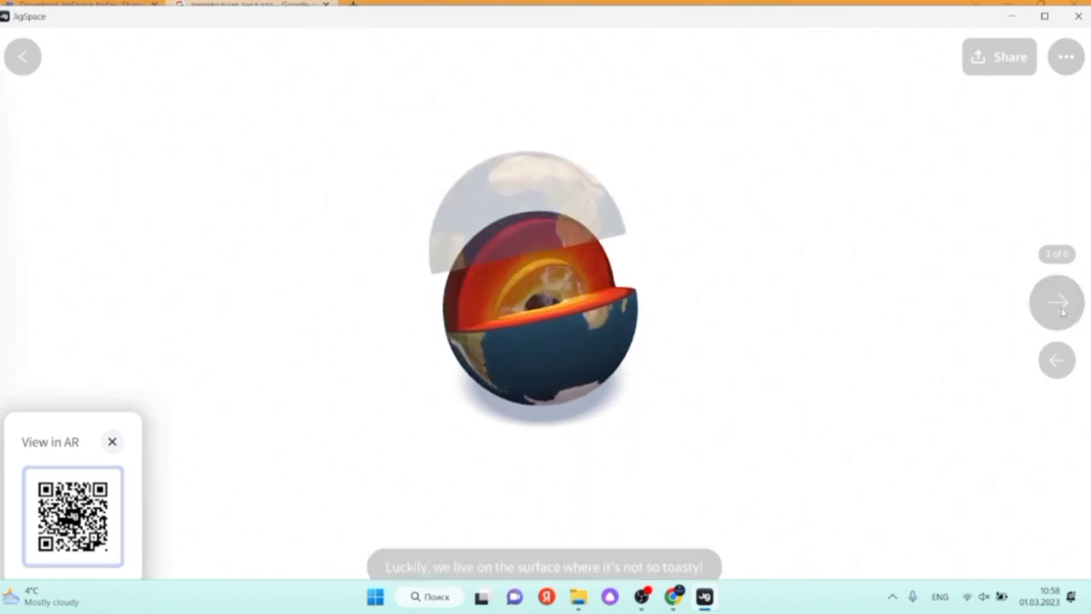
left_click(1062, 312)
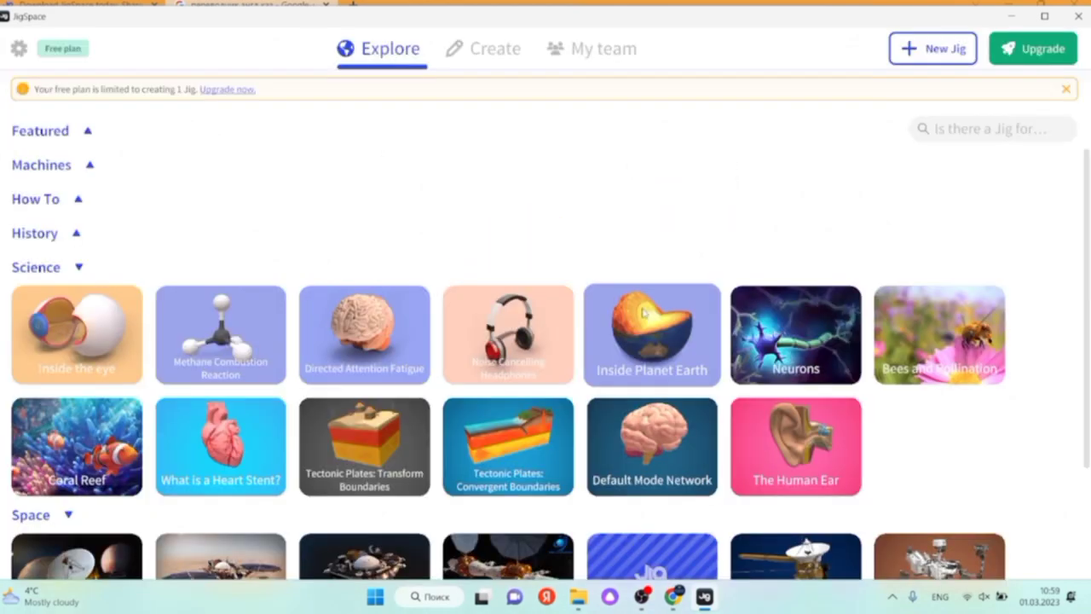
- Scroll through the Science and Space jig rows and expand the Featured category
scroll(644, 313, "down", 1)
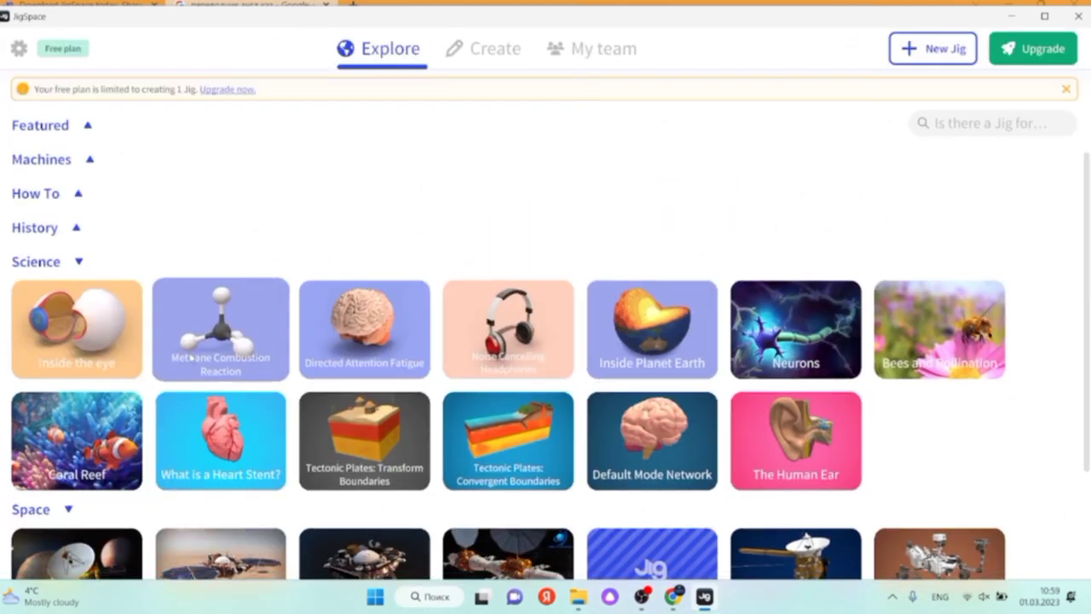
scroll(284, 504, "down", 1)
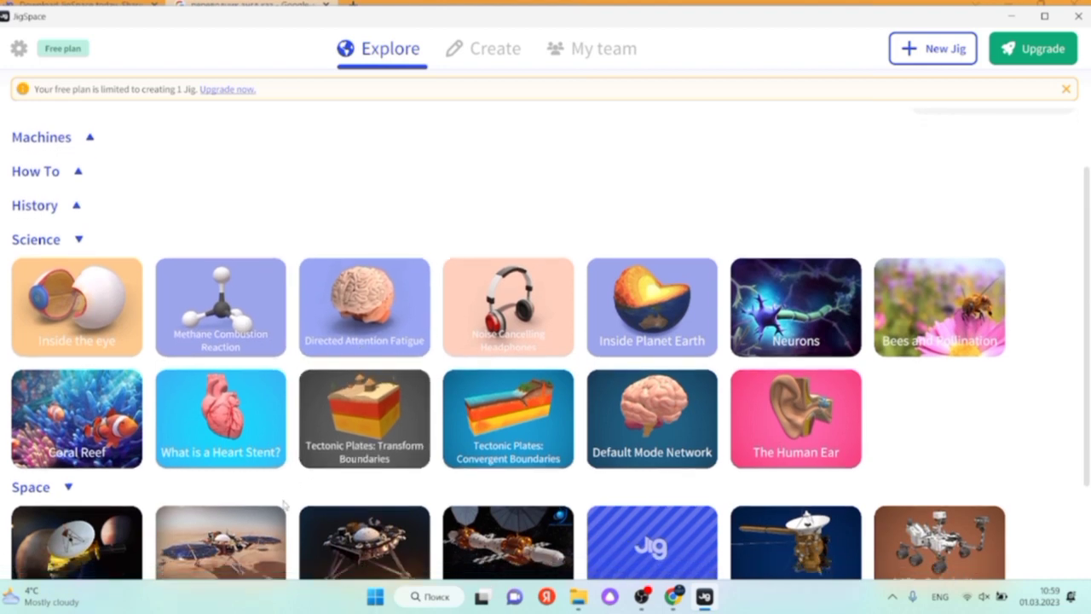
scroll(505, 471, "down", 1)
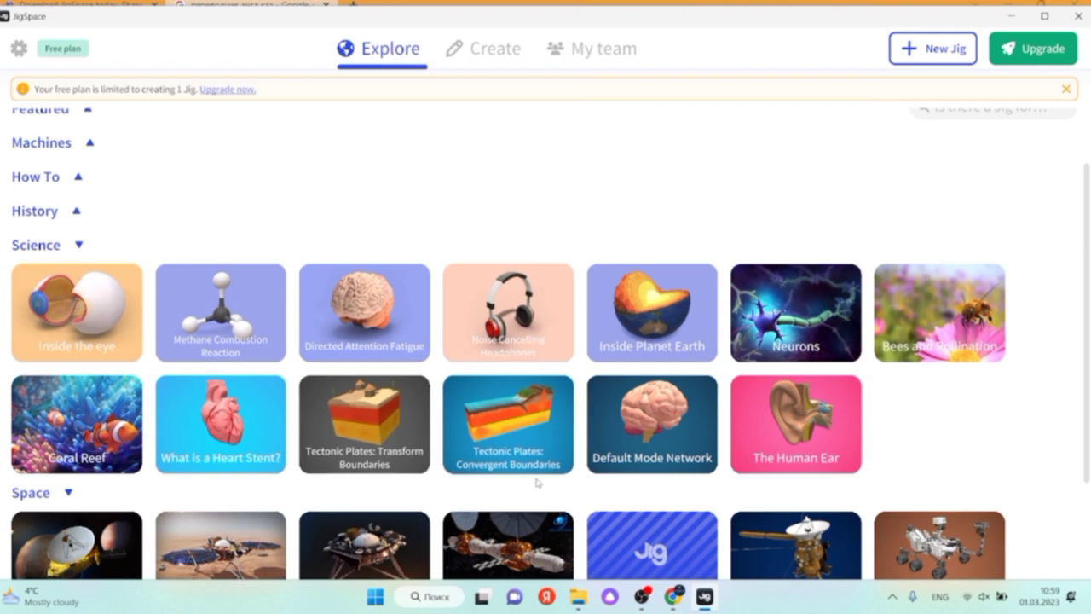
scroll(511, 477, "down", 1)
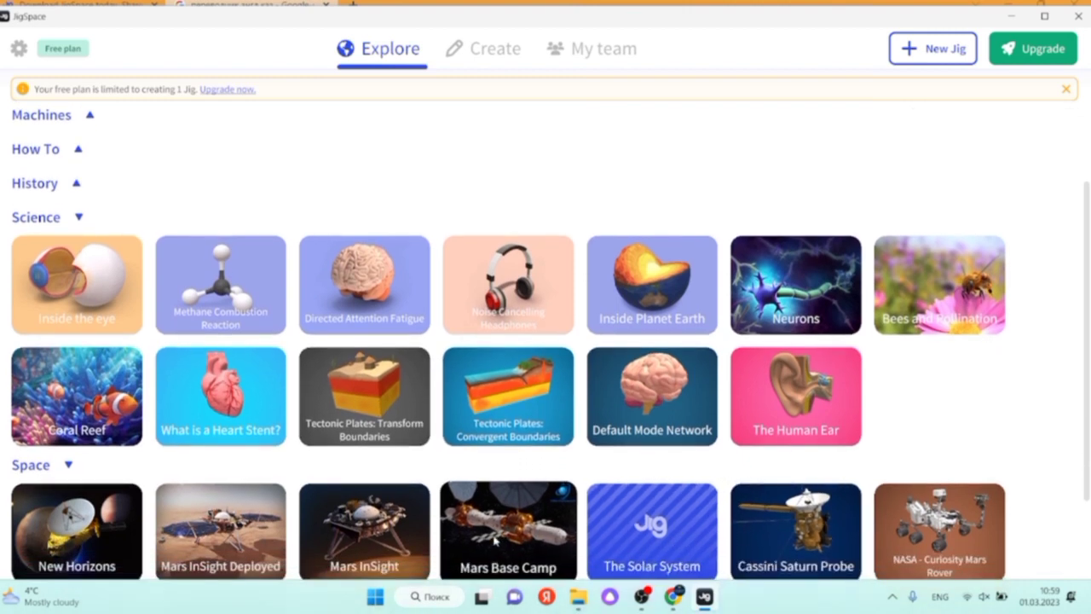
scroll(56, 205, "up", 1)
scroll(38, 158, "up", 1)
left_click(39, 136)
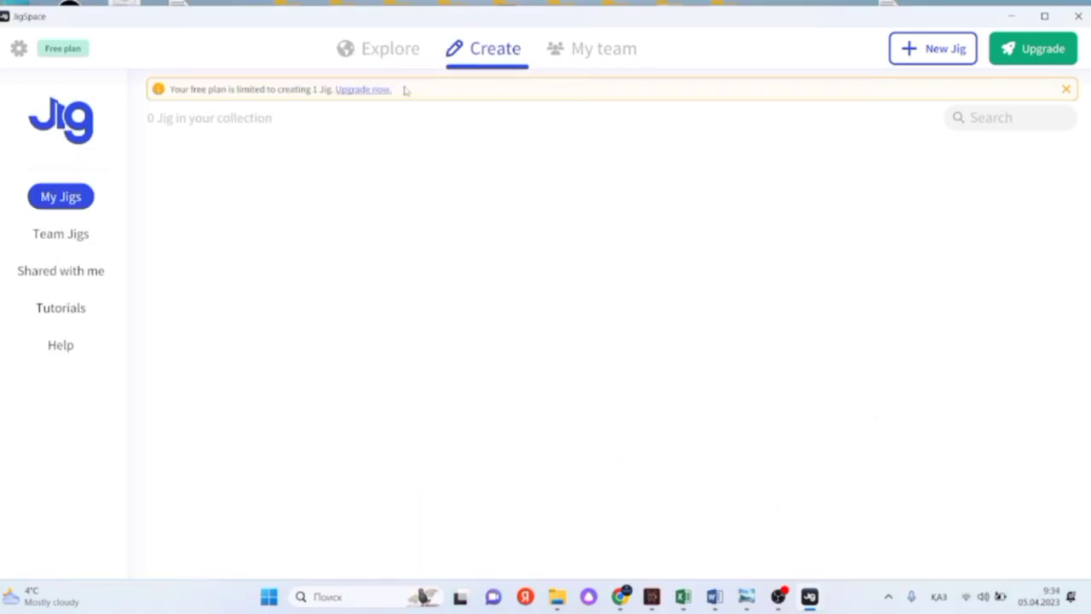
- On the Explore library, collapse How To and bring up the Inside the eye preview card
left_click(373, 53)
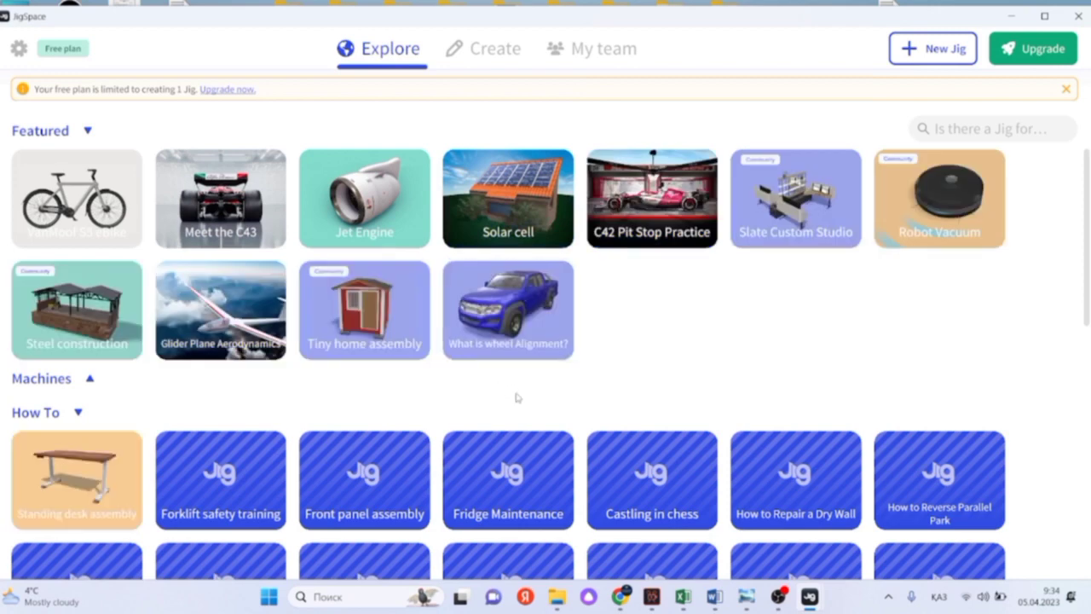
scroll(690, 404, "down", 1)
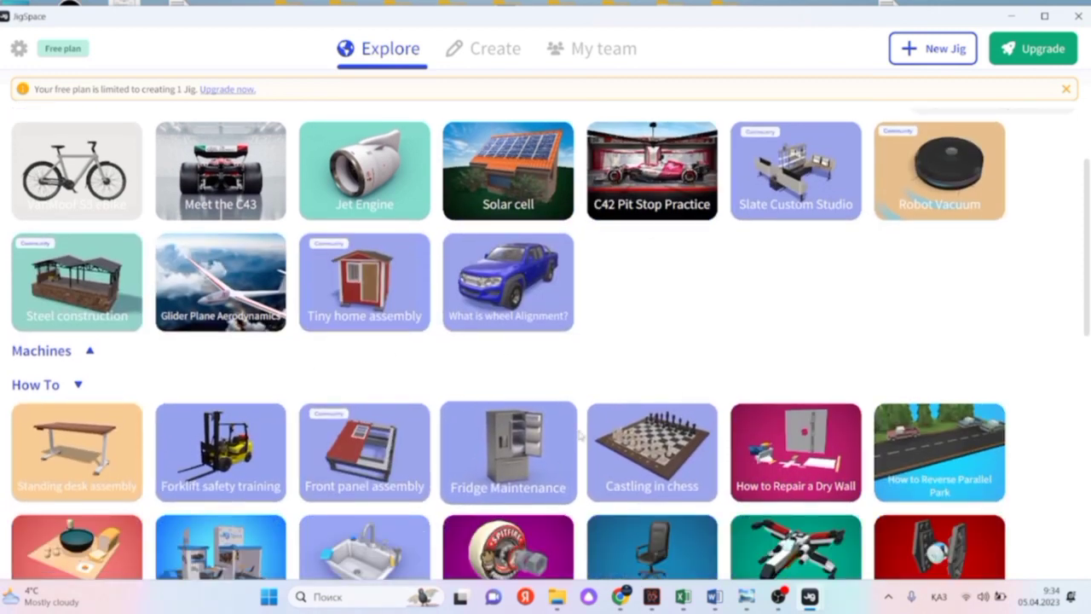
scroll(580, 435, "down", 1)
scroll(583, 436, "down", 1)
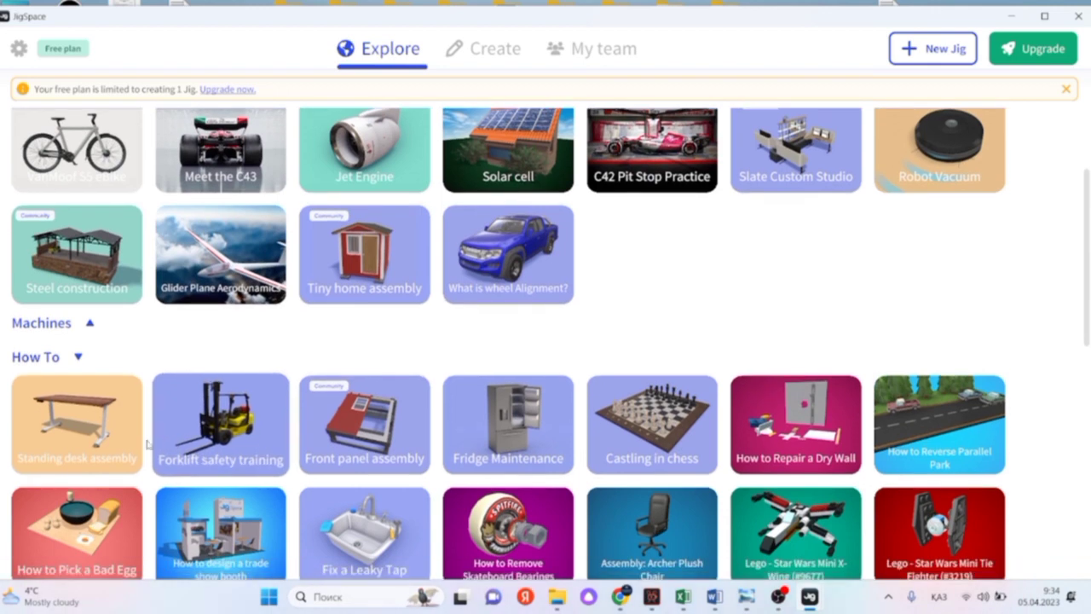
left_click(75, 359)
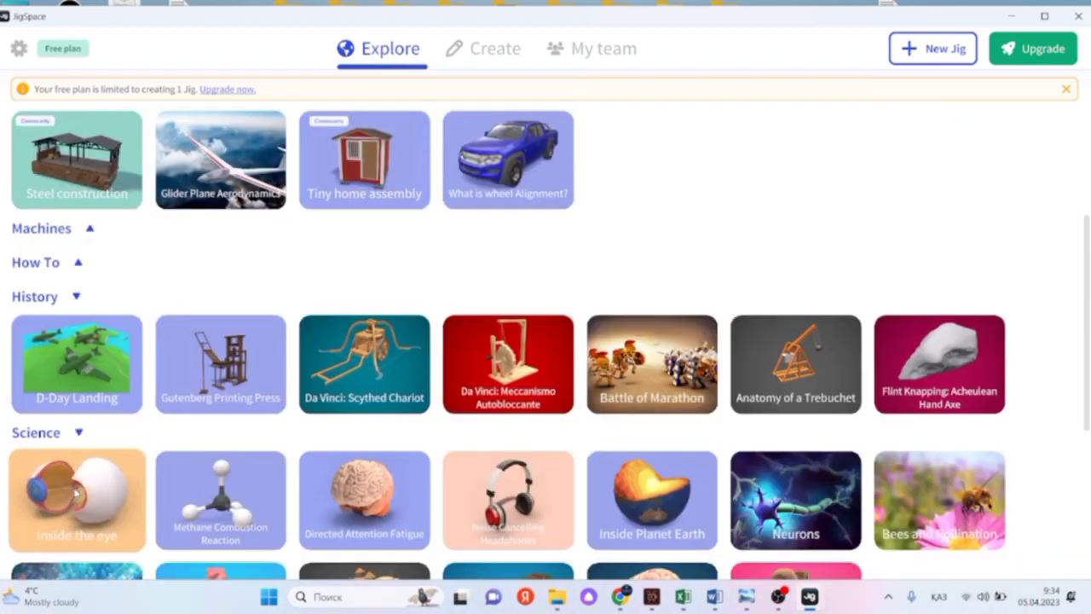
left_click(76, 493)
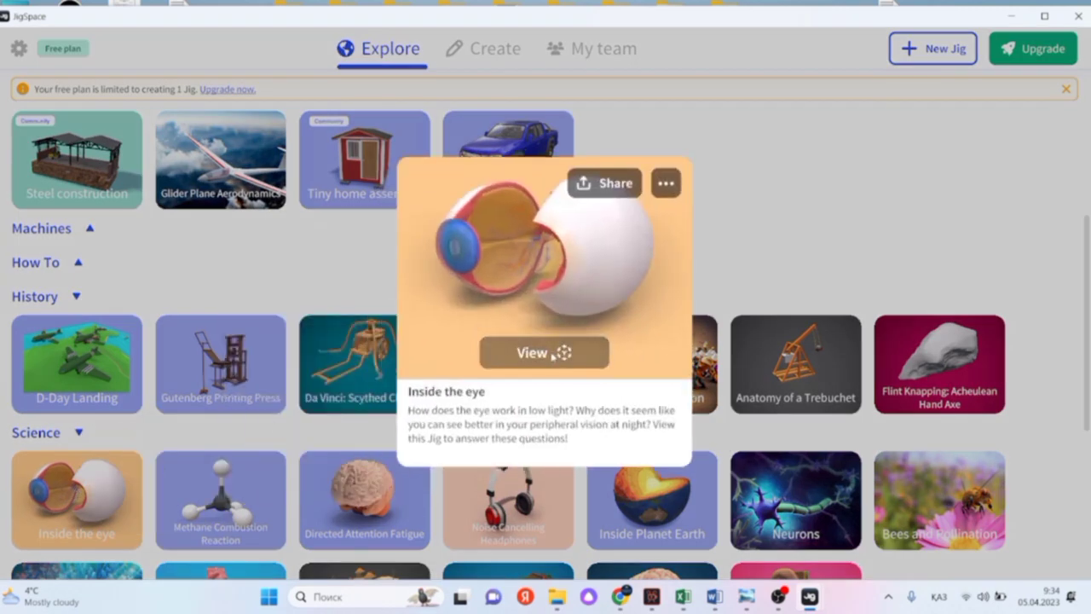
- View the Inside the eye jig through cross-section, retina and rods to step 10, then return to the library
left_click(546, 352)
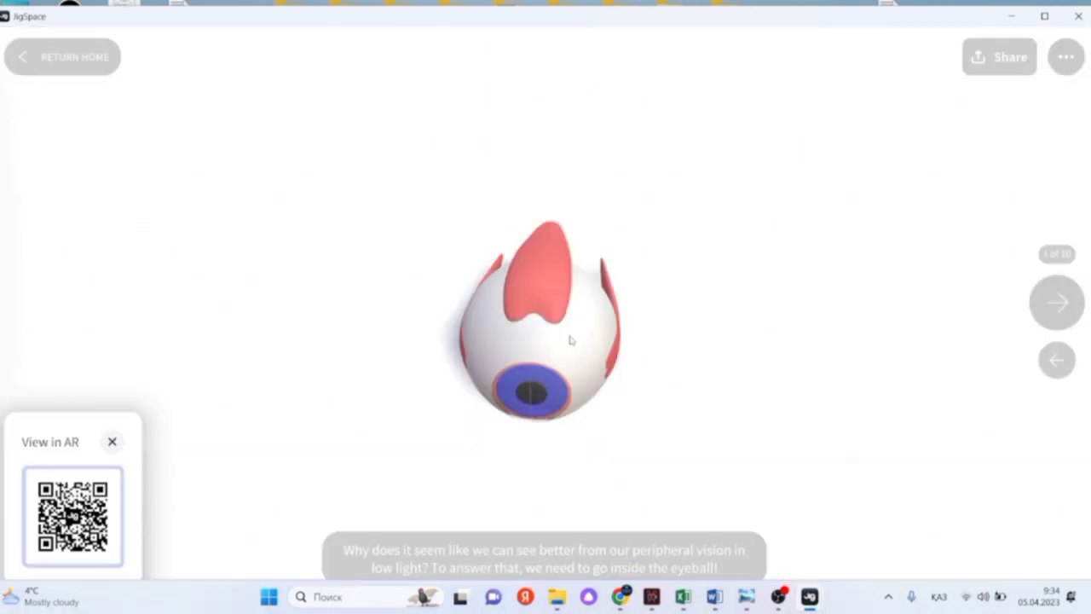
left_click(1061, 309)
left_click(1067, 312)
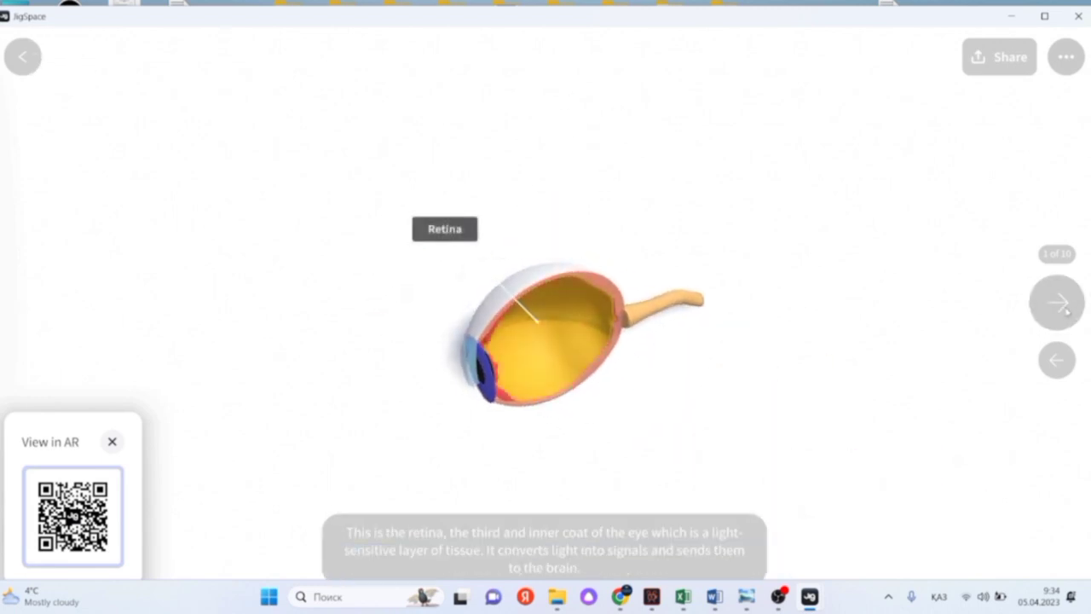
left_click(1066, 312)
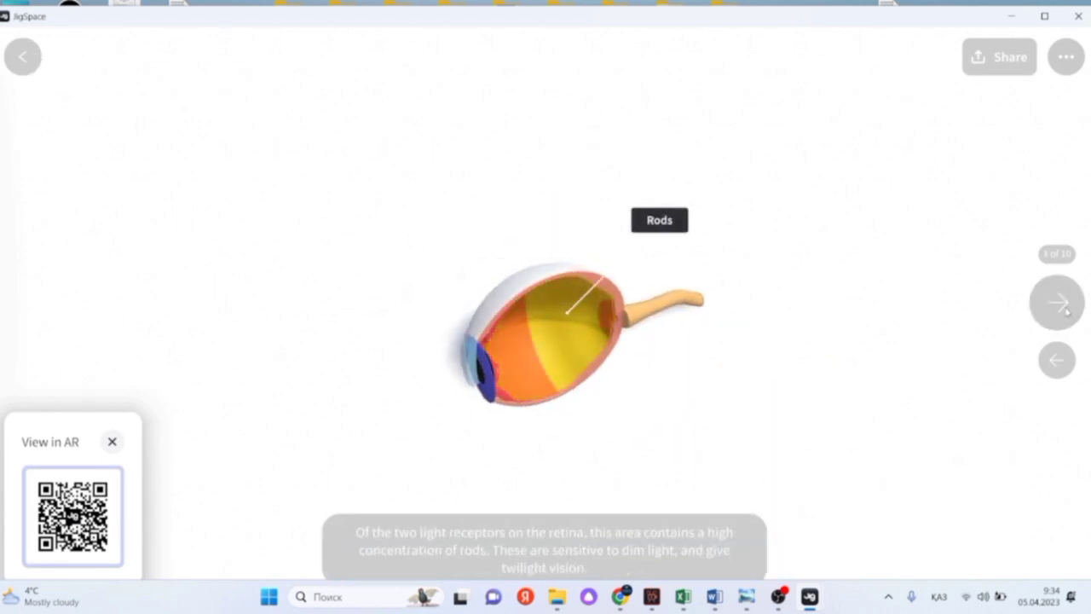
left_click(1067, 312)
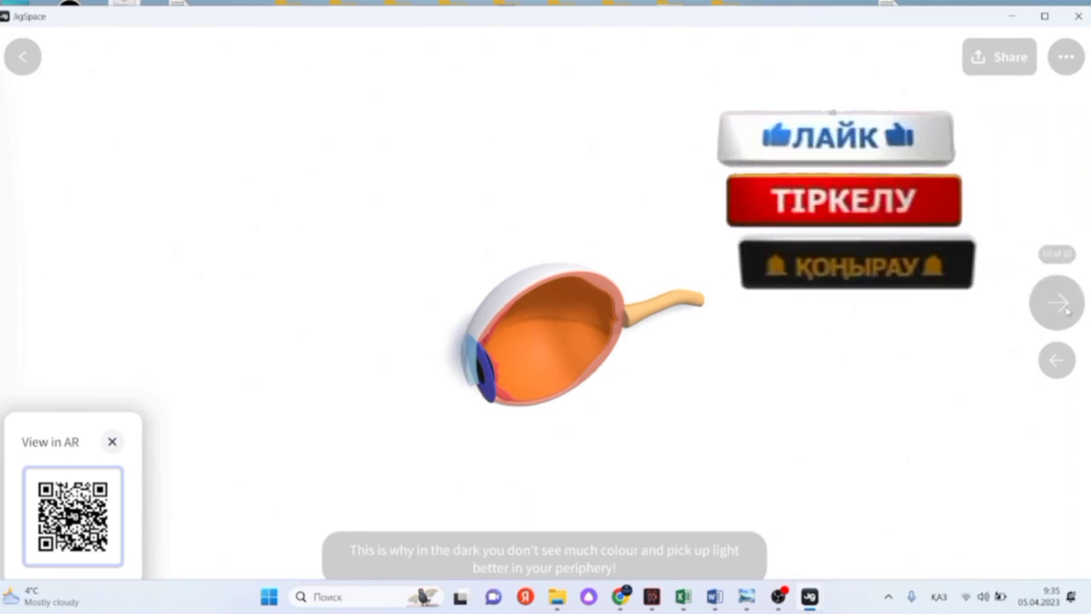
left_click(1066, 312)
scroll(623, 398, "down", 2)
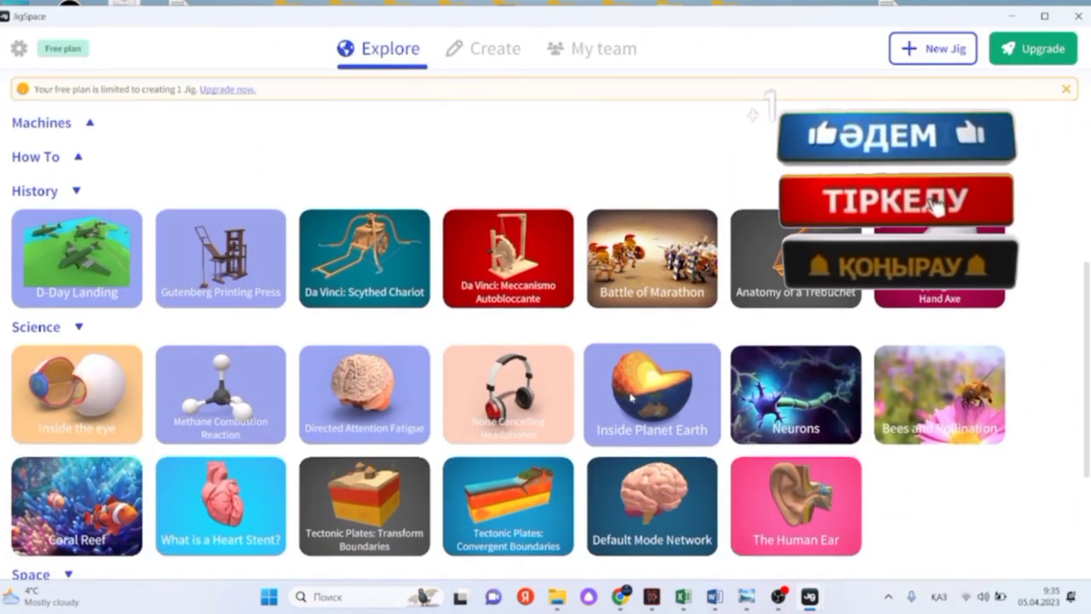
scroll(631, 398, "up", 1)
scroll(633, 396, "up", 3)
scroll(260, 304, "up", 3)
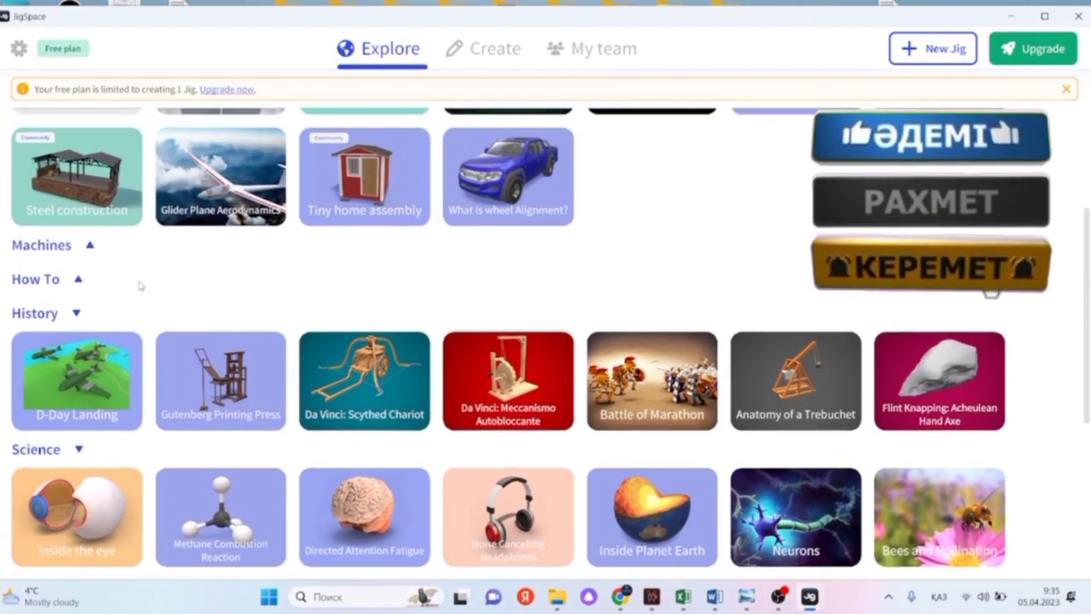
scroll(260, 304, "up", 1)
scroll(558, 395, "up", 1)
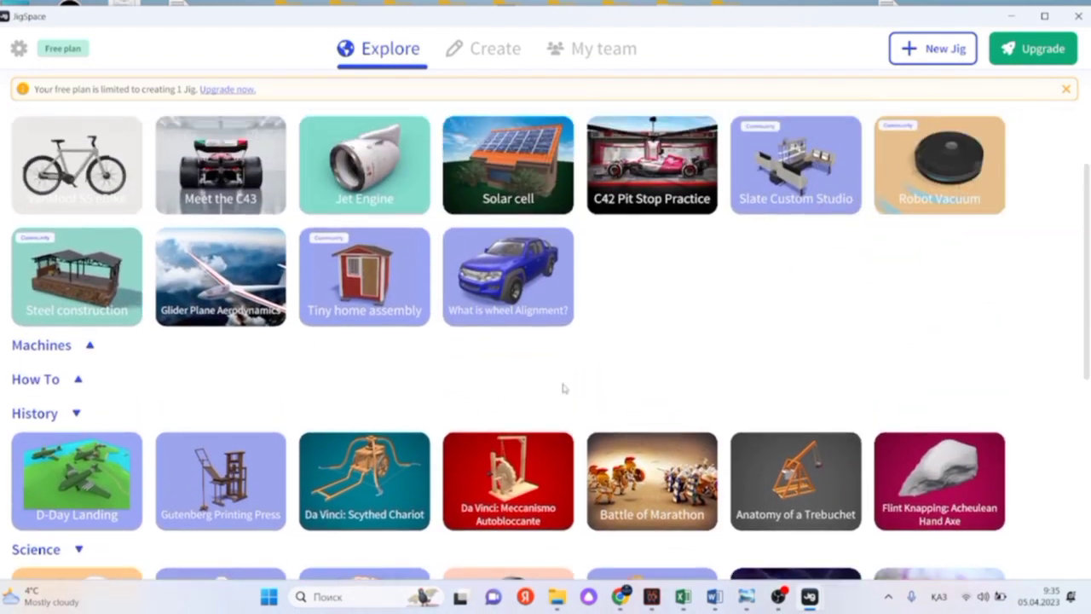
scroll(635, 392, "down", 1)
scroll(638, 394, "down", 1)
scroll(644, 397, "down", 1)
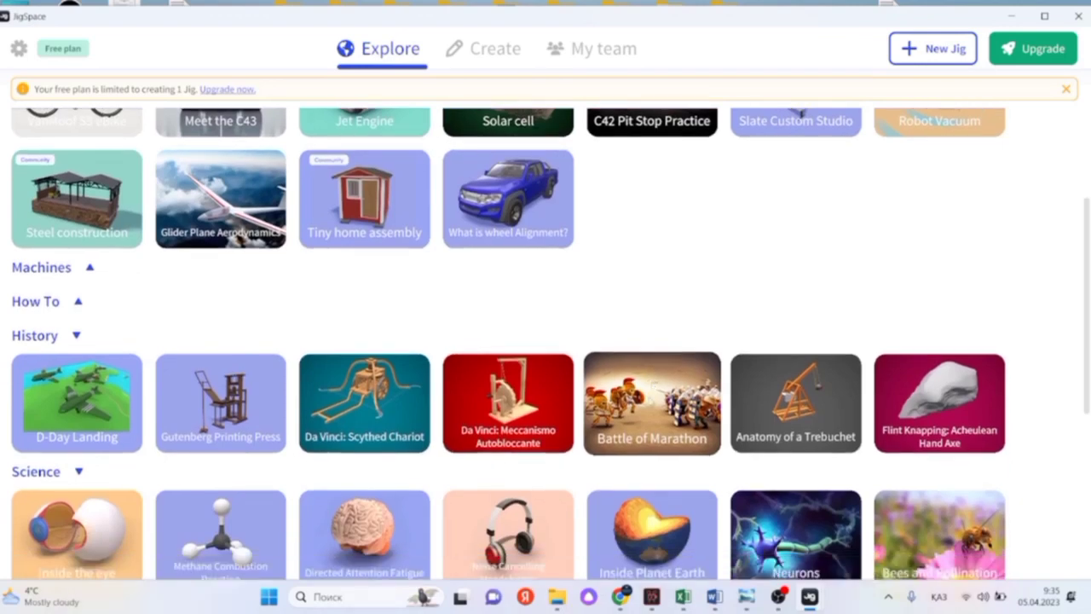
scroll(650, 402, "down", 1)
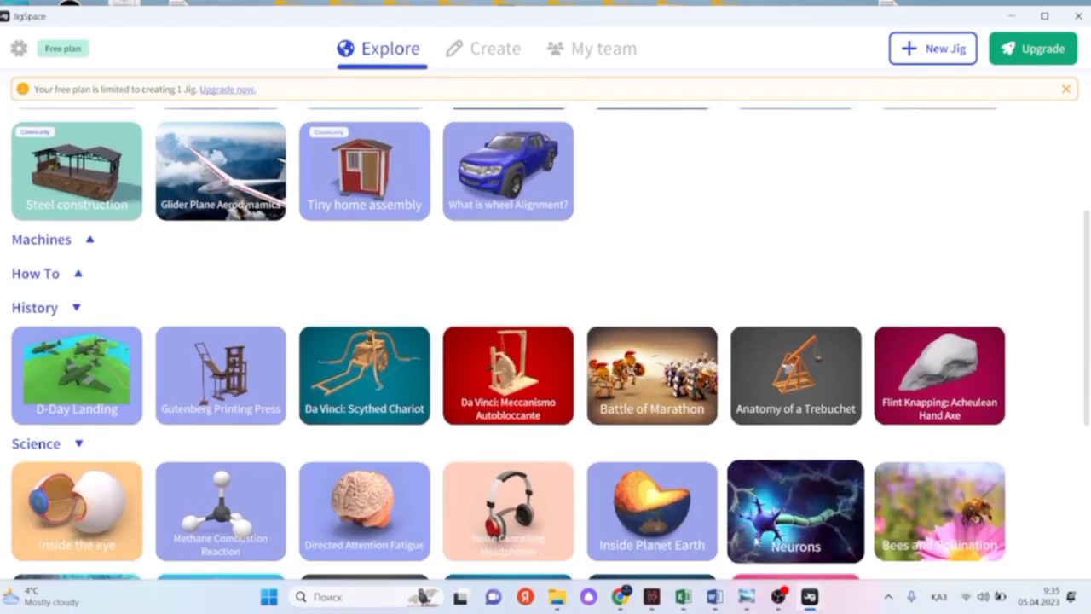